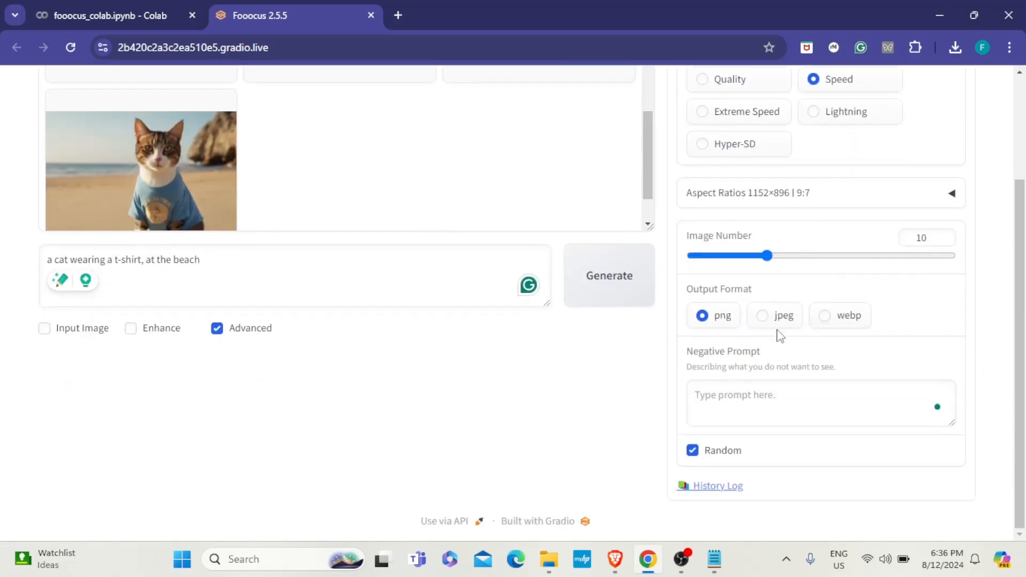
# - Highlight the empty Negative Prompt label below the output format options
pyautogui.moveTo(694, 353); pyautogui.dragTo(775, 355)
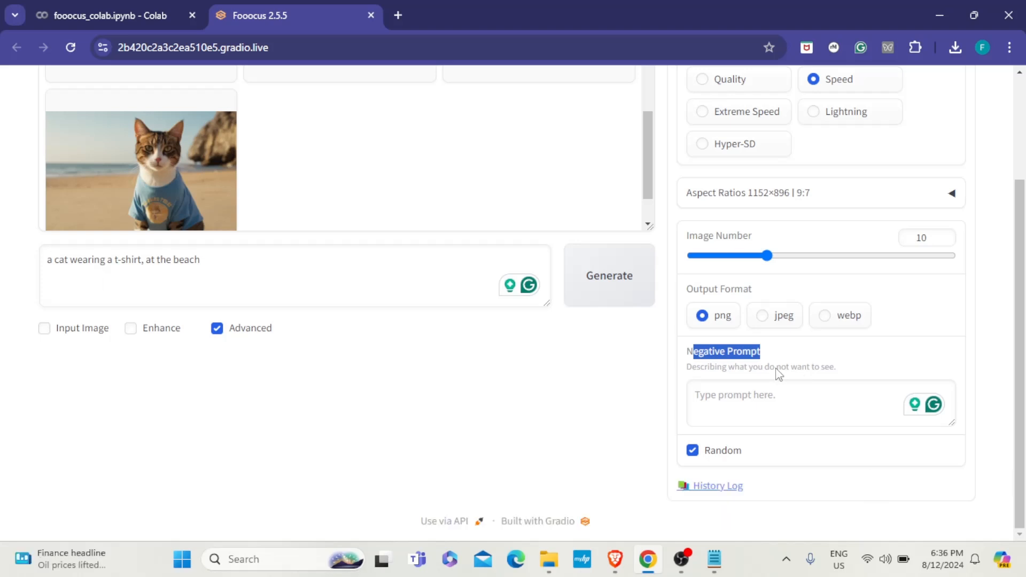
# - Cycle Performance through Quality, Speed, Extreme Speed and Lightning, settling on Hyper-SD
pyautogui.scroll(3, 779, 368)
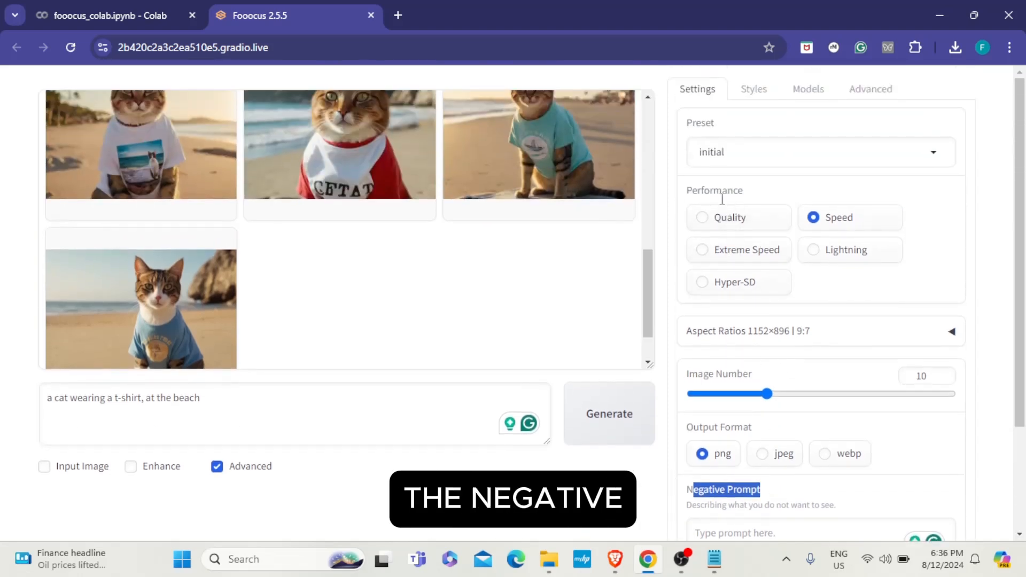
pyautogui.click(702, 220)
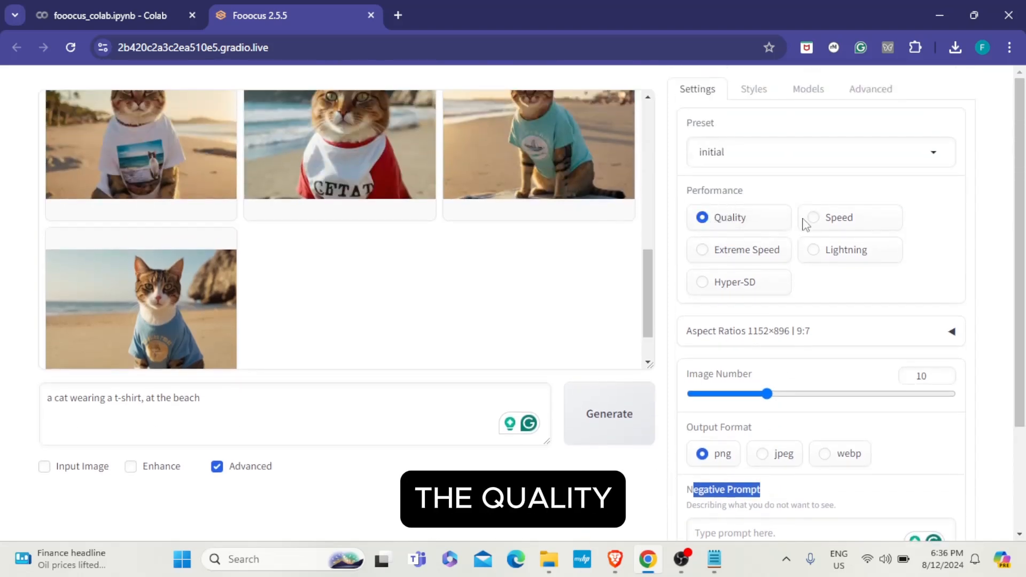
pyautogui.click(808, 219)
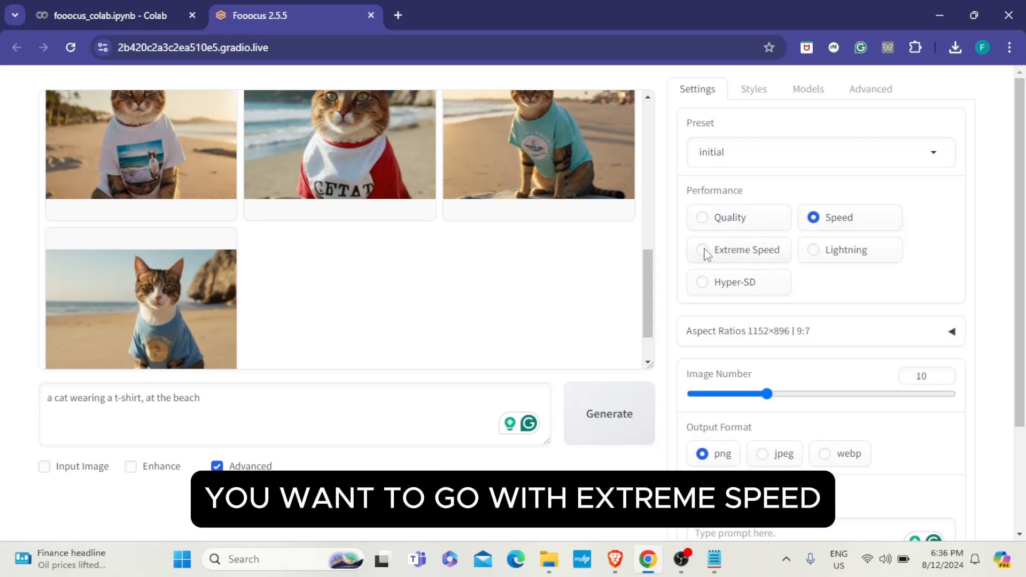
pyautogui.click(703, 250)
pyautogui.click(813, 251)
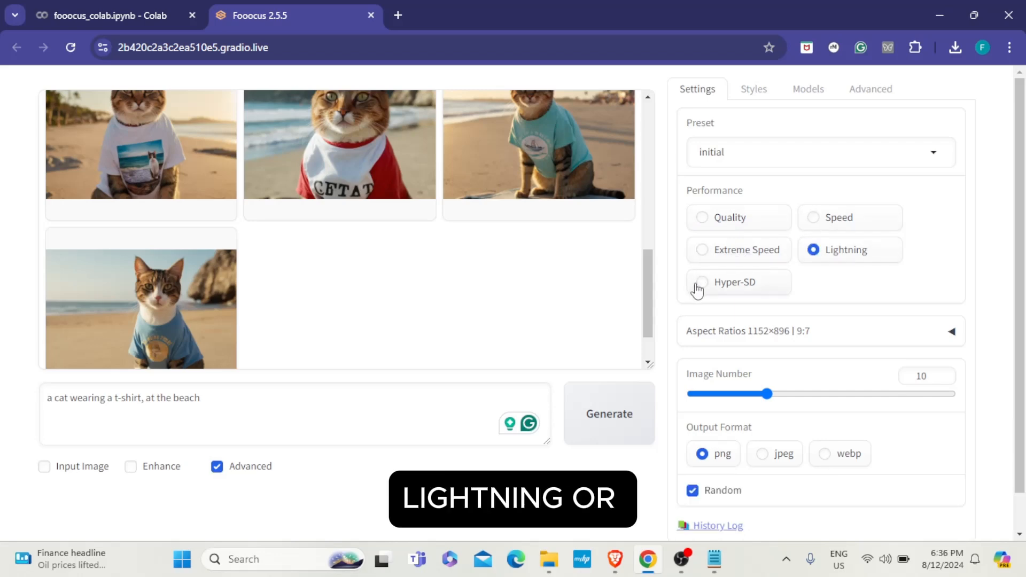
pyautogui.click(699, 285)
pyautogui.scroll(-1, 681, 498)
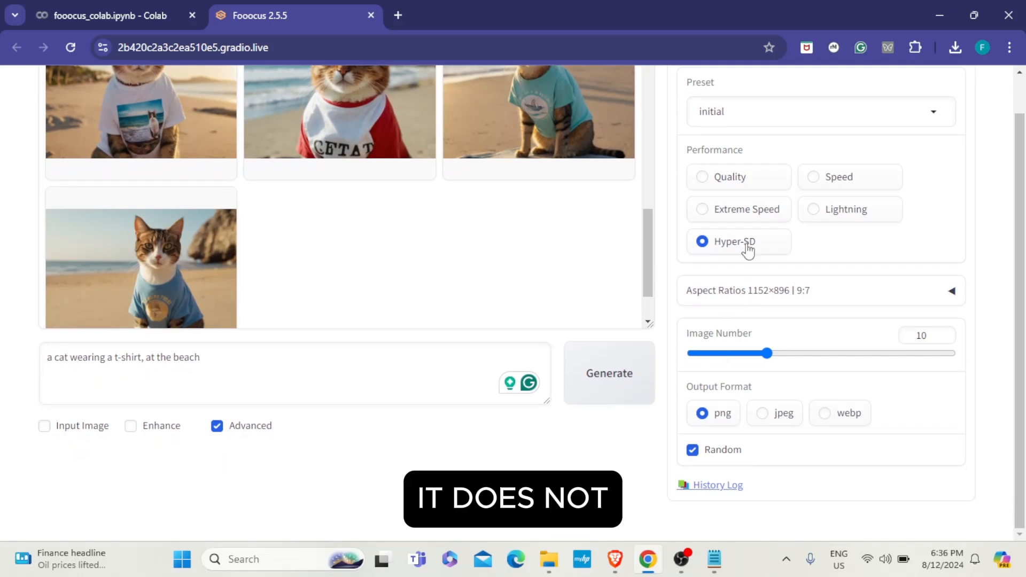
# - Switch Performance back to Speed and highlight the Negative Prompt label and description
pyautogui.click(814, 177)
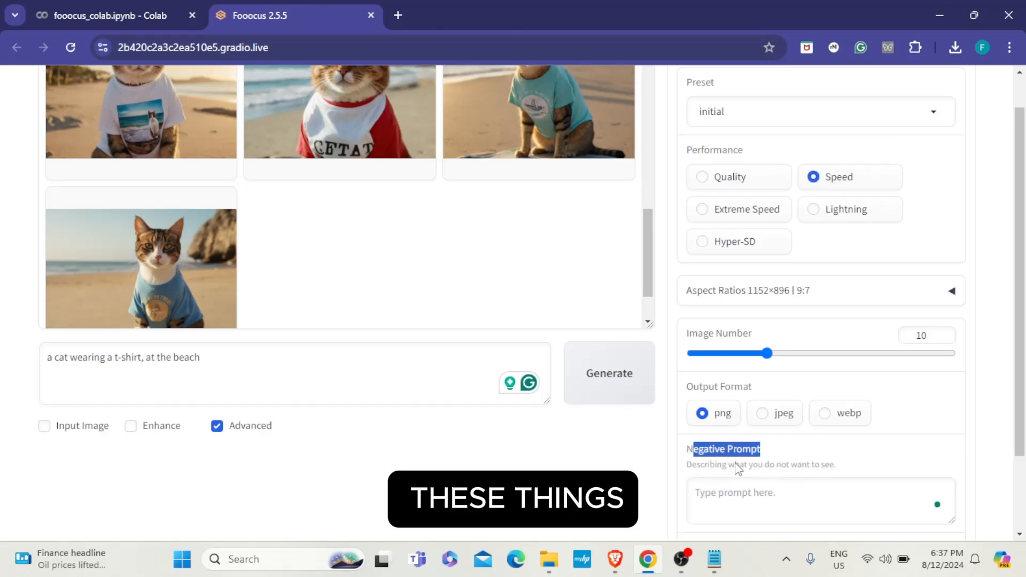
pyautogui.moveTo(713, 452); pyautogui.dragTo(691, 450)
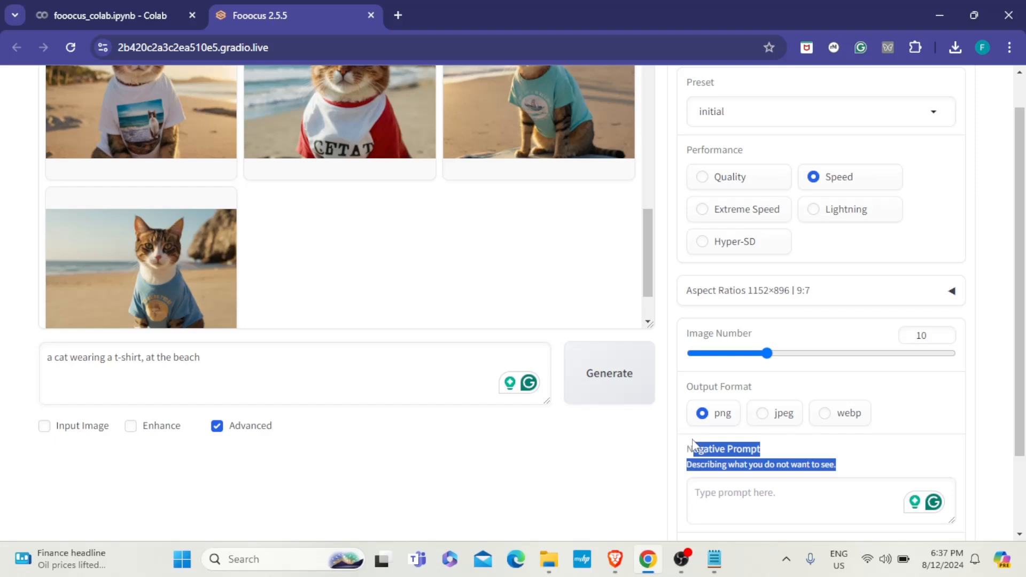
pyautogui.moveTo(688, 443); pyautogui.dragTo(843, 468)
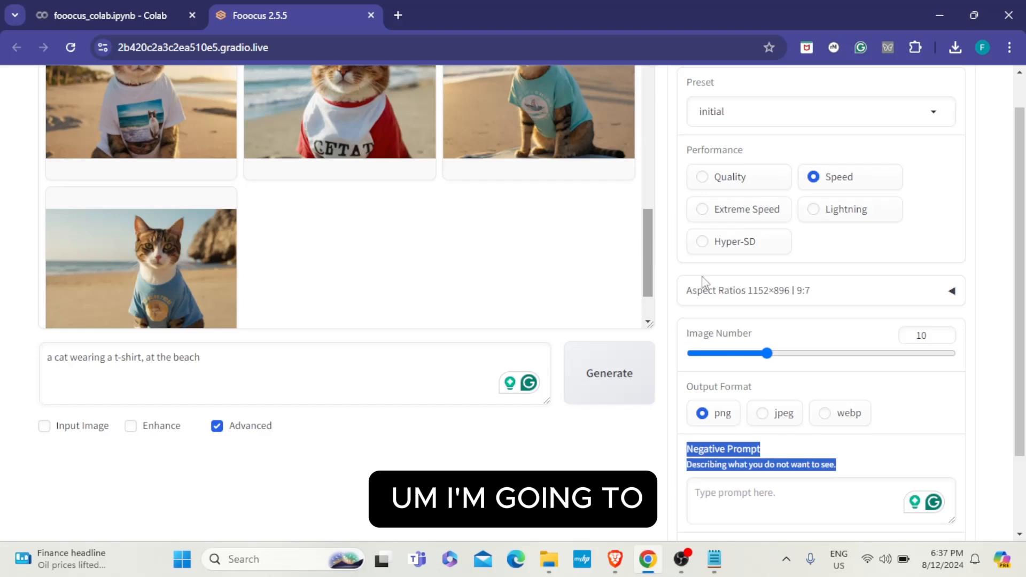
pyautogui.scroll(4, 228, 244)
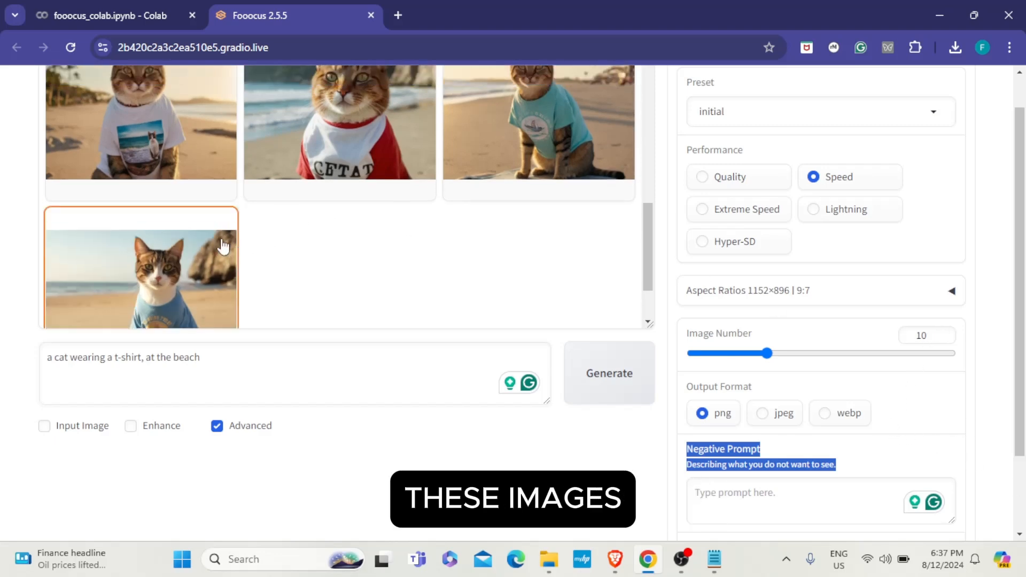
pyautogui.scroll(-6, 527, 225)
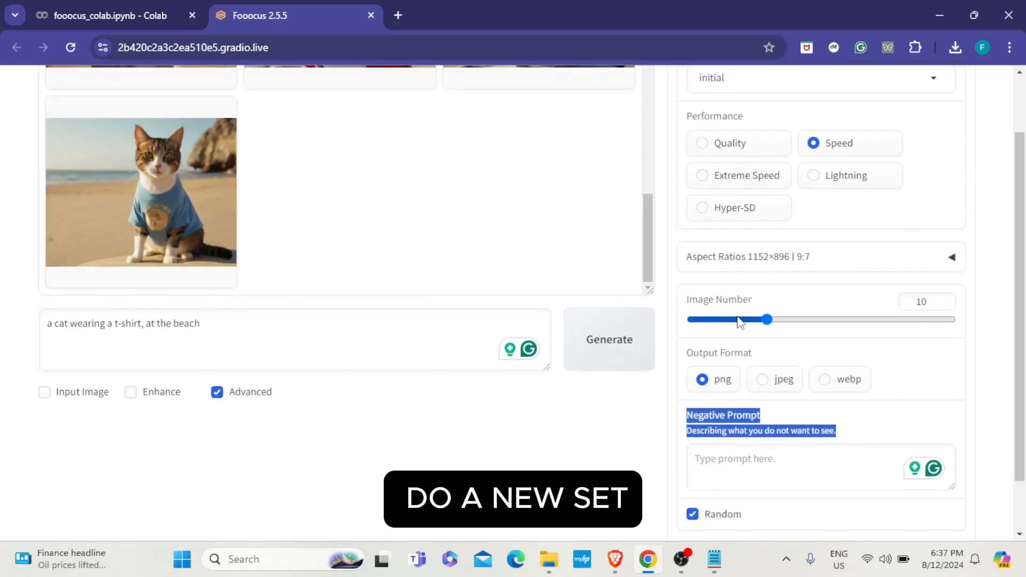
# - Confirm Image Number is 10, add a comma to the beach prompt, and generate the batch
pyautogui.doubleClick(922, 302)
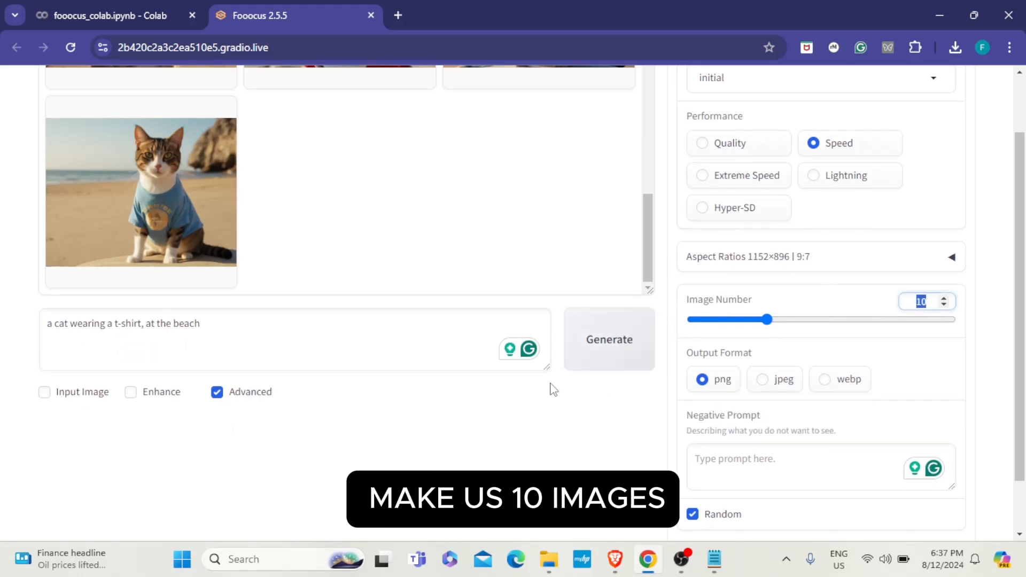
pyautogui.moveTo(48, 323); pyautogui.dragTo(267, 331)
pyautogui.click(142, 323)
pyautogui.write(',')
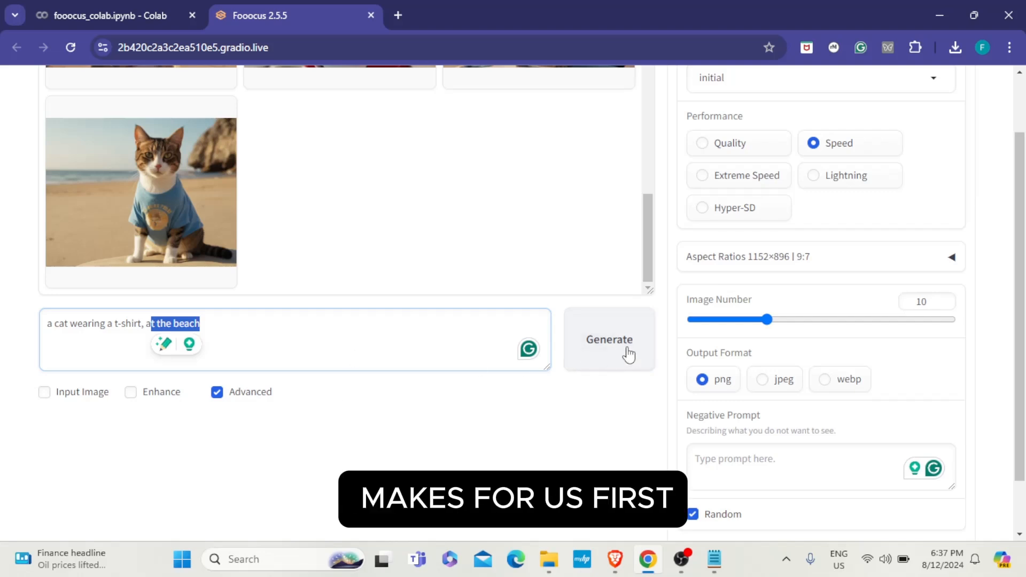
pyautogui.click(598, 349)
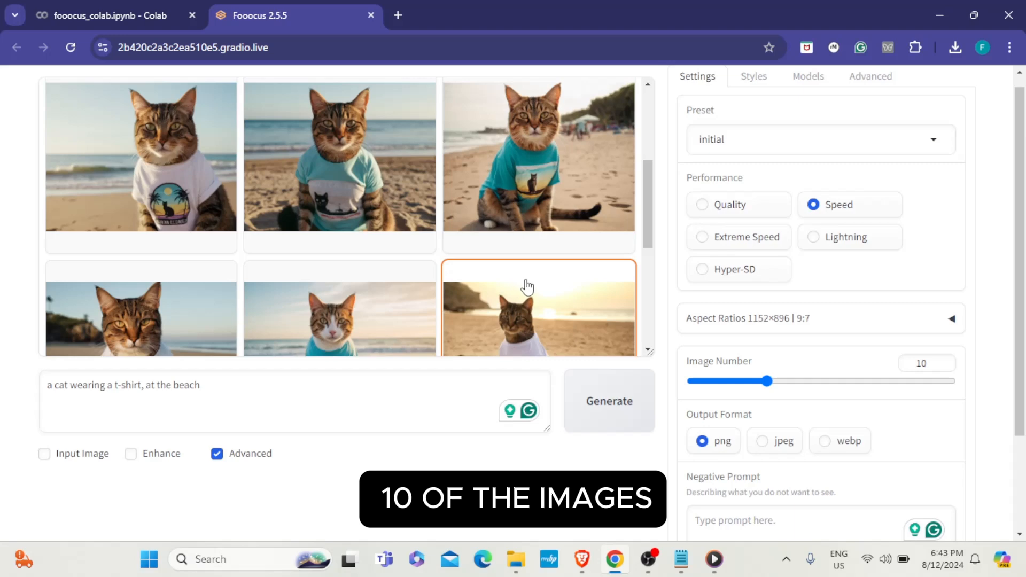
# - Scroll through the finished cat-in-t-shirt gallery and the Advanced panel showing the empty Negative Prompt
pyautogui.scroll(3, 527, 287)
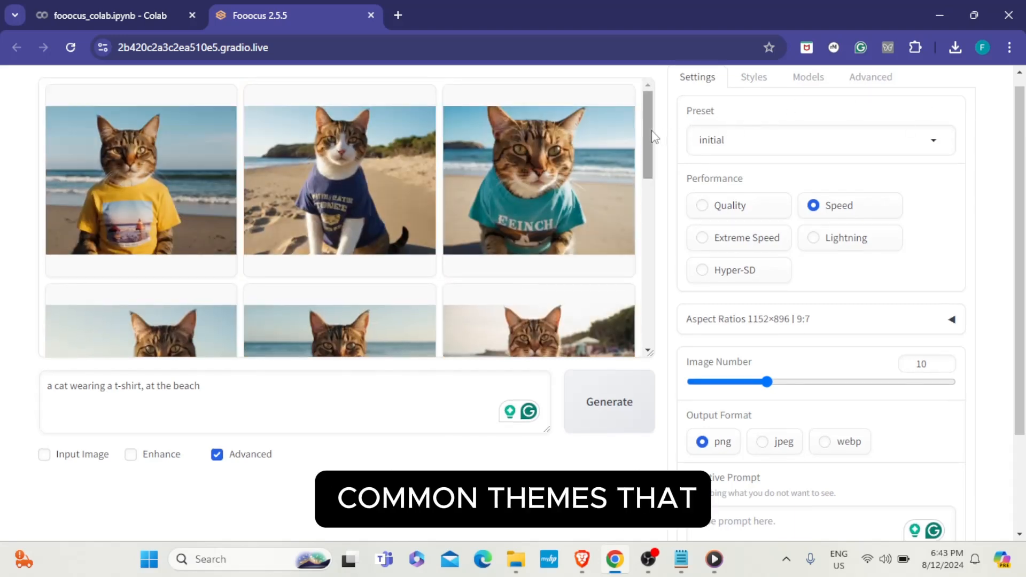
pyautogui.scroll(-1, 653, 142)
pyautogui.scroll(-1, 652, 147)
pyautogui.moveTo(652, 150); pyautogui.dragTo(650, 211)
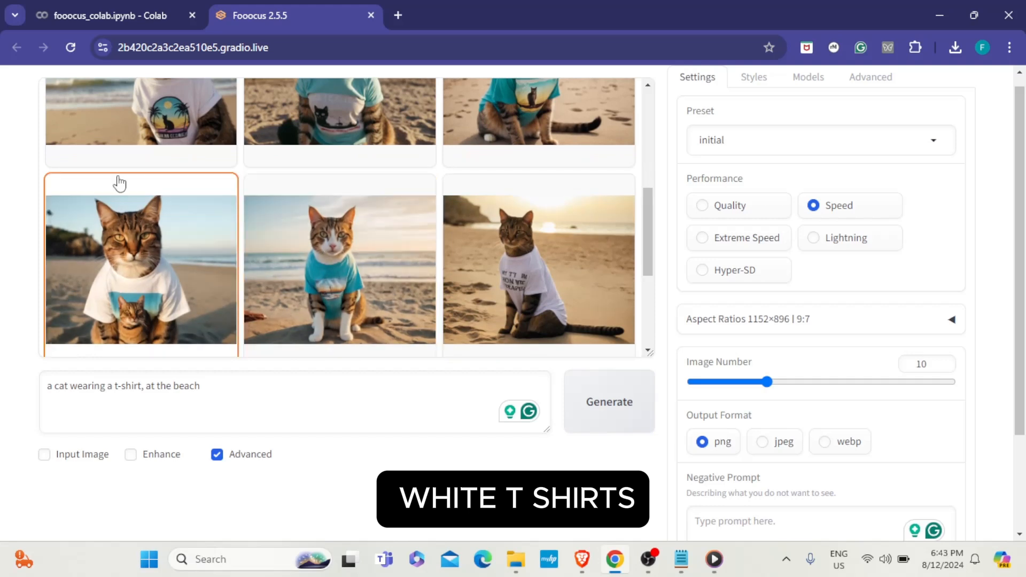
pyautogui.moveTo(648, 252); pyautogui.dragTo(690, 290)
pyautogui.scroll(-2, 194, 315)
pyautogui.scroll(-1, 196, 303)
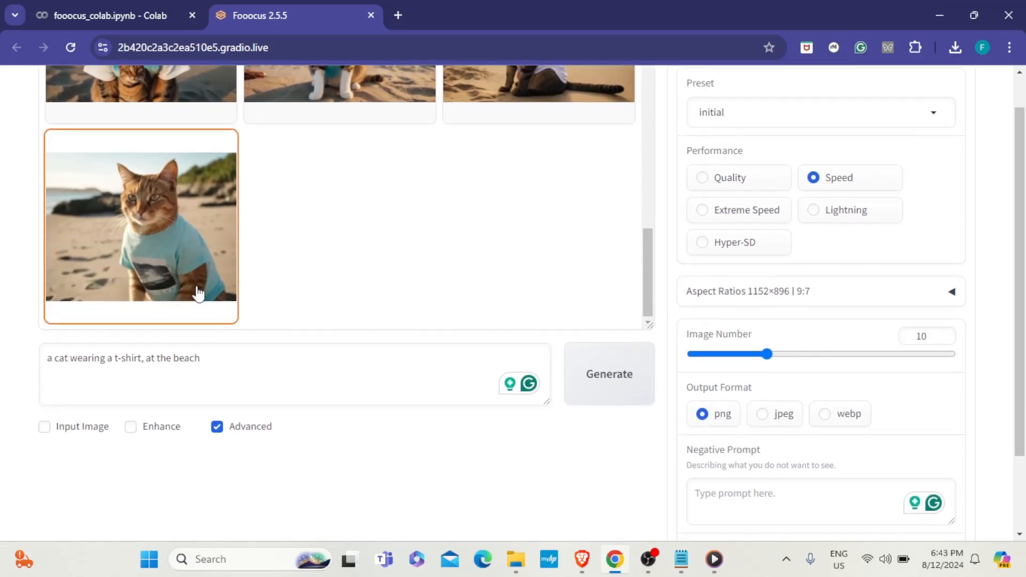
pyautogui.scroll(6, 199, 268)
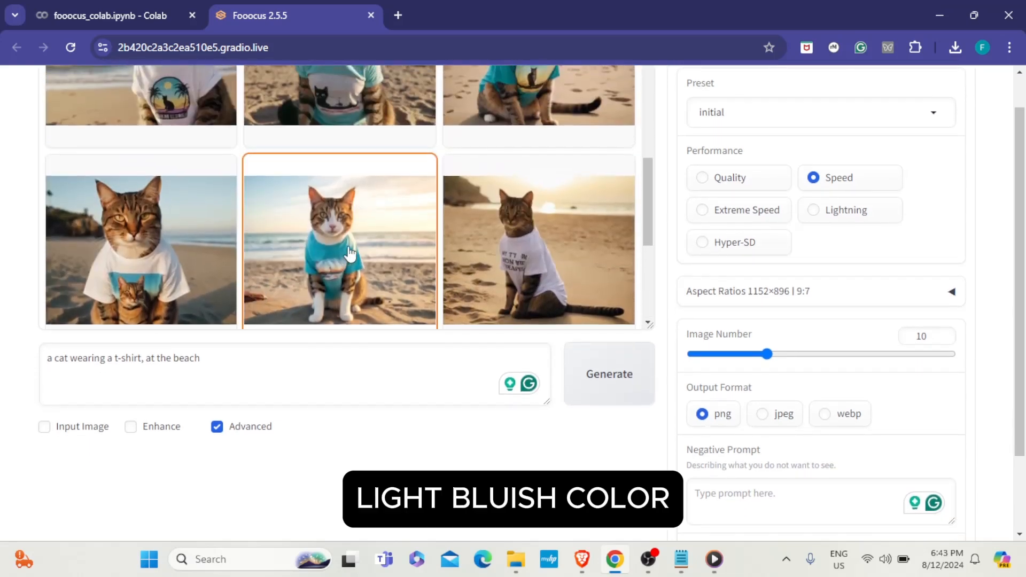
pyautogui.scroll(2, 351, 255)
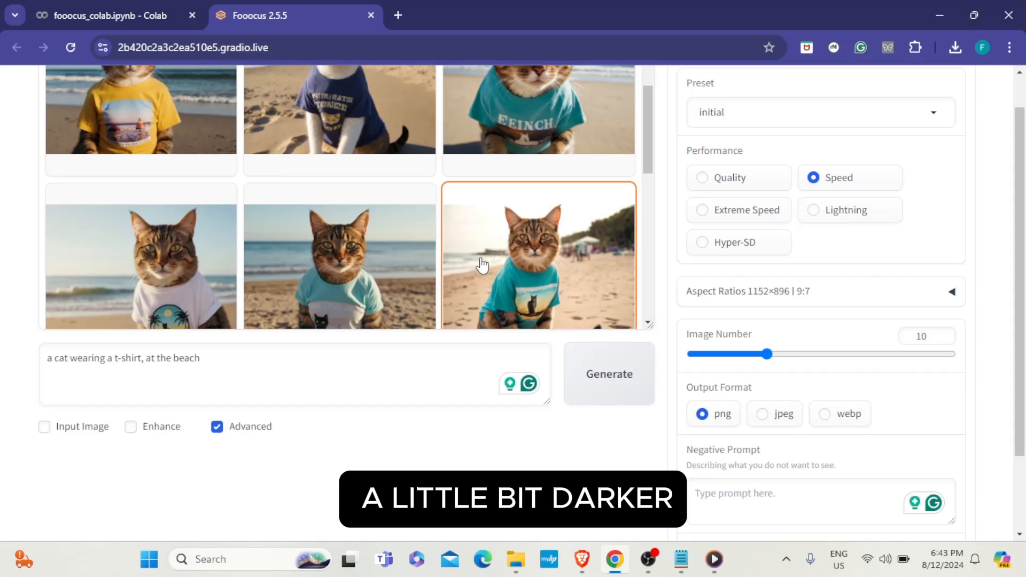
pyautogui.scroll(4, 396, 193)
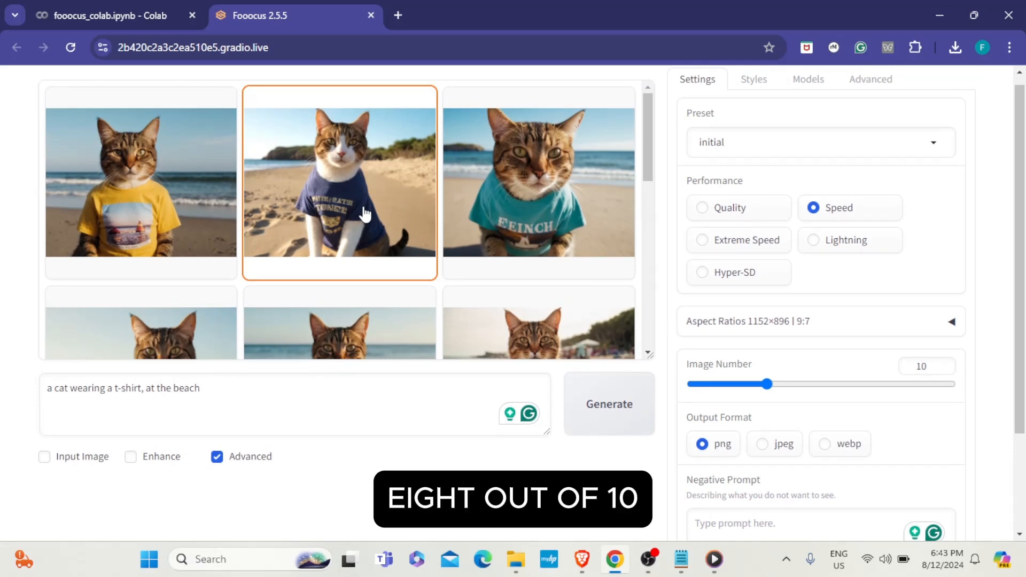
pyautogui.scroll(-10, 364, 213)
pyautogui.scroll(5, 338, 309)
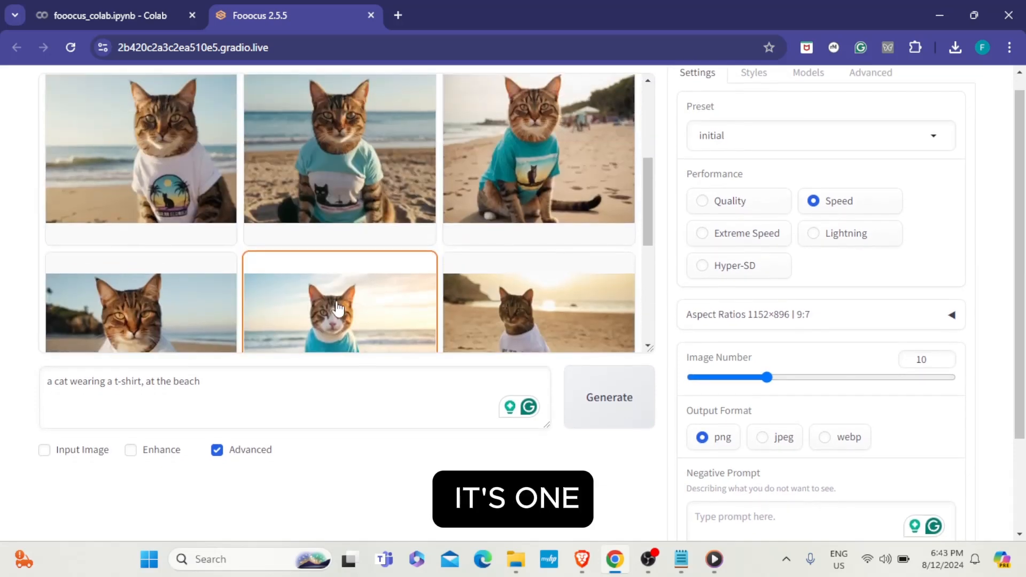
pyautogui.scroll(3, 534, 213)
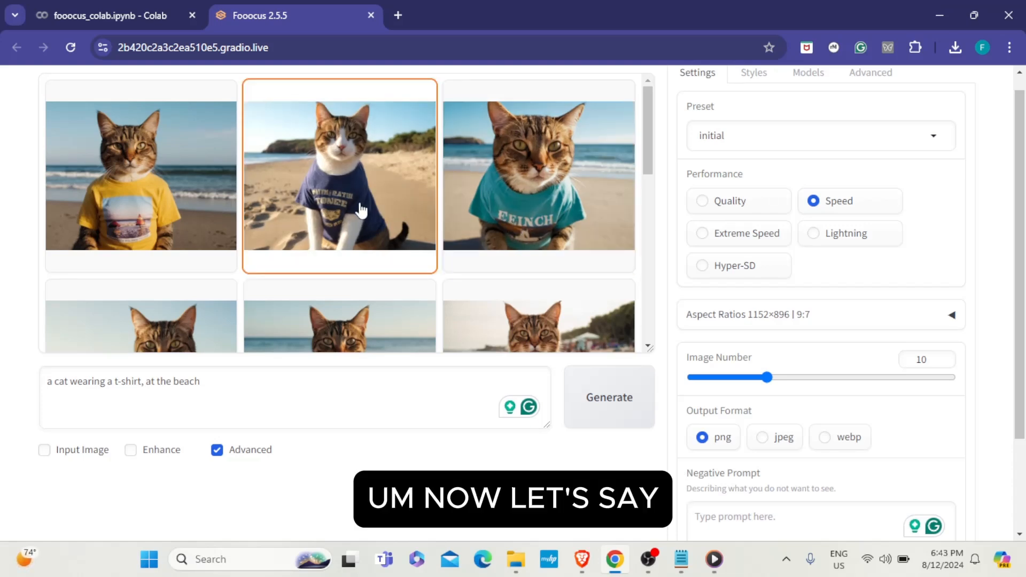
pyautogui.scroll(-9, 367, 211)
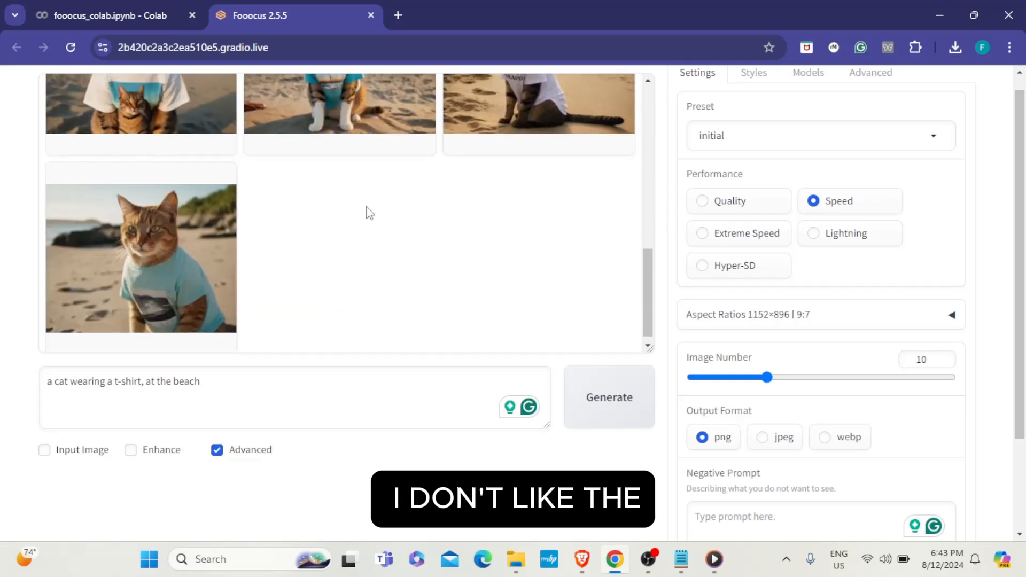
pyautogui.scroll(2, 367, 213)
pyautogui.scroll(5, 400, 240)
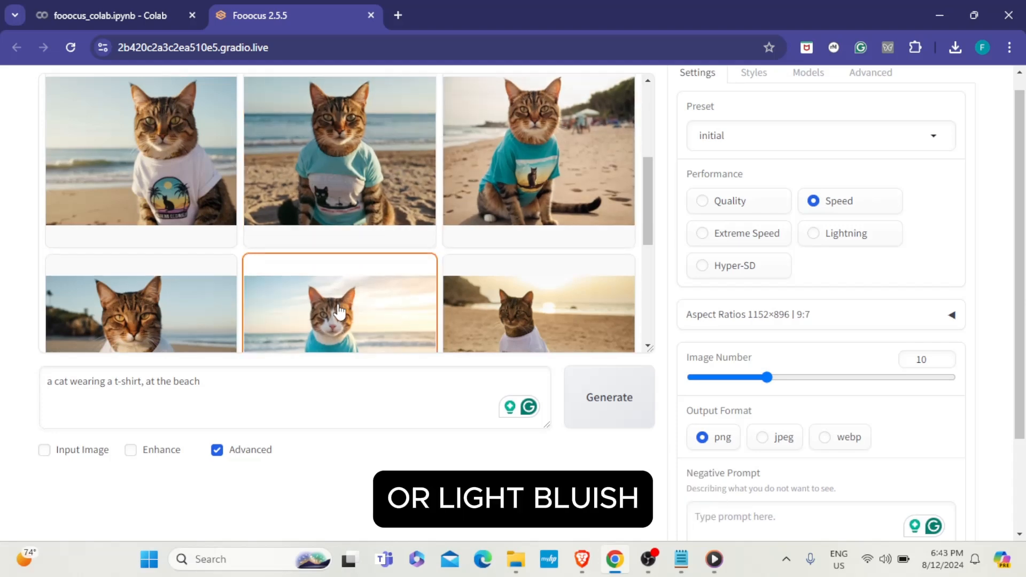
pyautogui.scroll(-1, 339, 311)
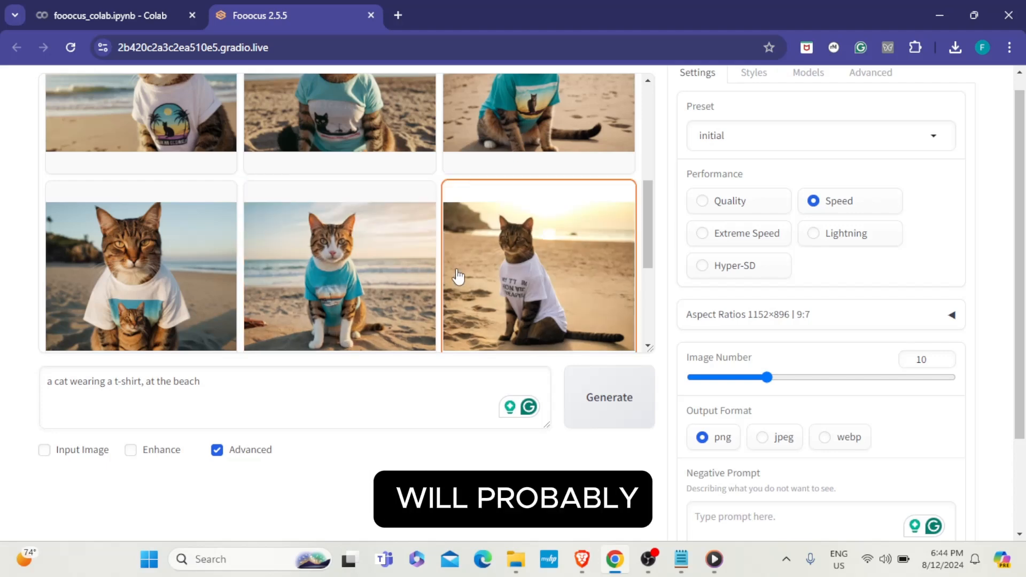
pyautogui.scroll(4, 458, 277)
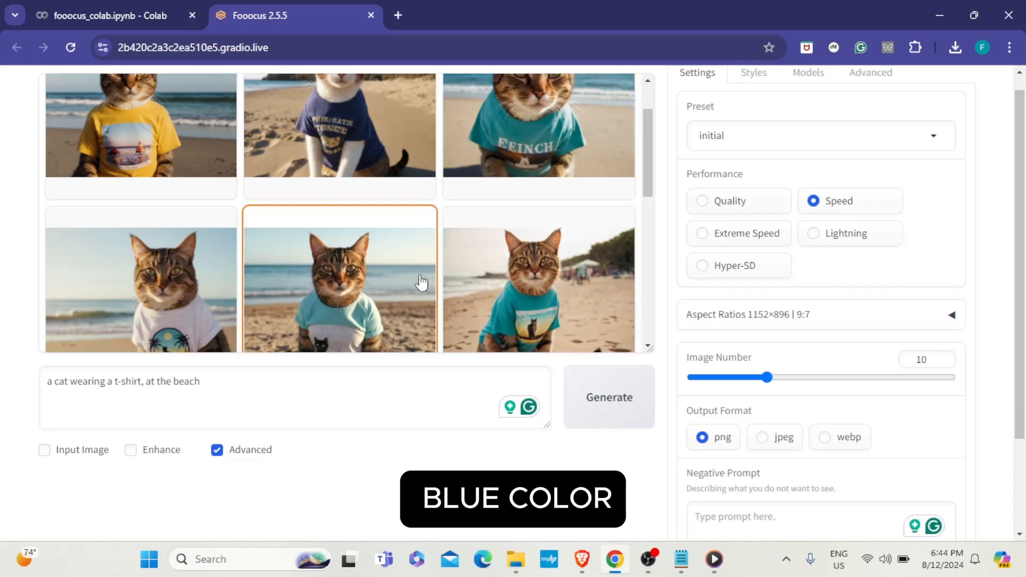
pyautogui.scroll(-3, 733, 506)
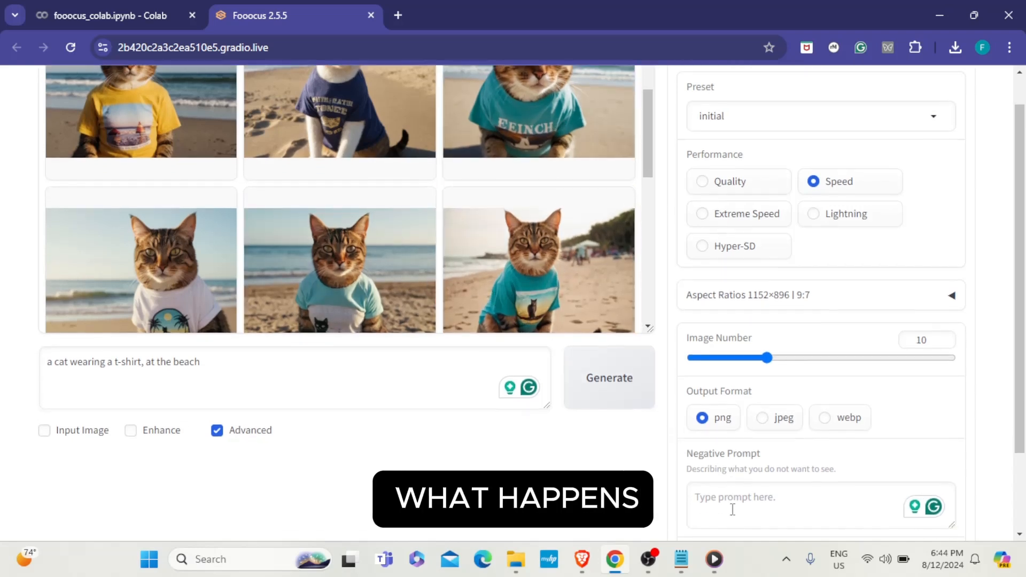
# - Enter the negative prompt 'white t-shirt, blue t-shirt, trees'
pyautogui.click(730, 421)
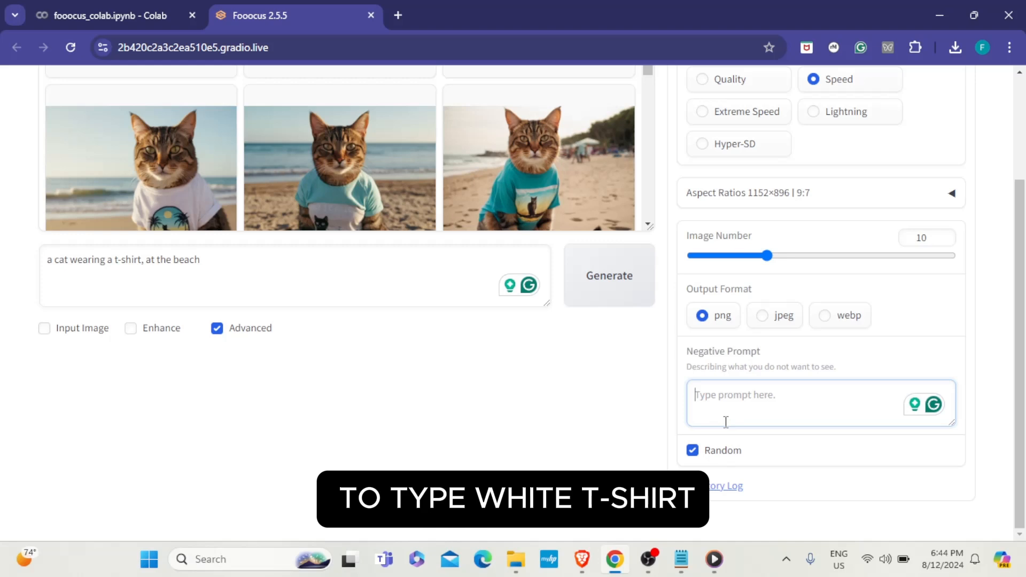
pyautogui.write('white t=')
pyautogui.press('BackSpace')
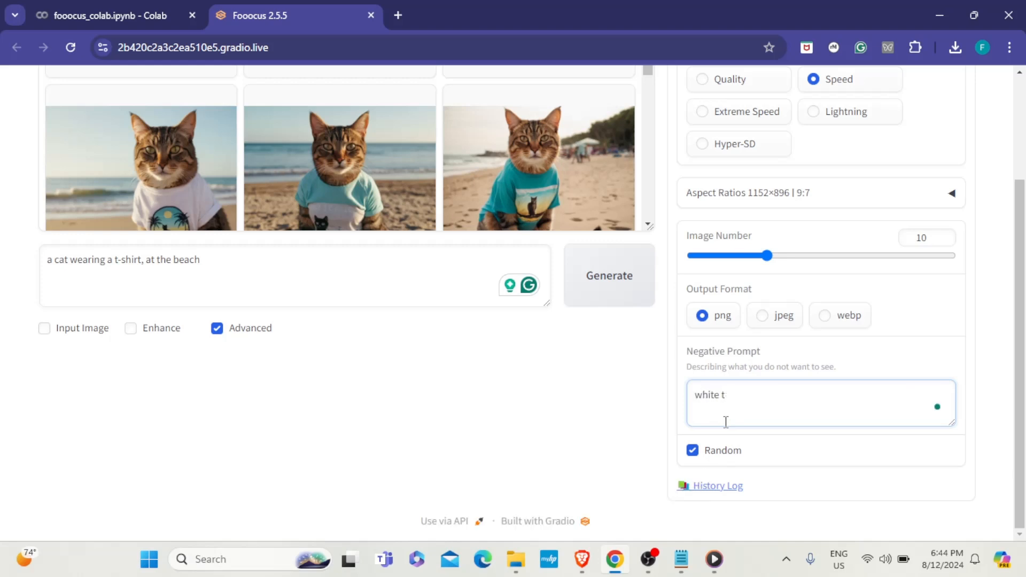
pyautogui.write('-shirt, ')
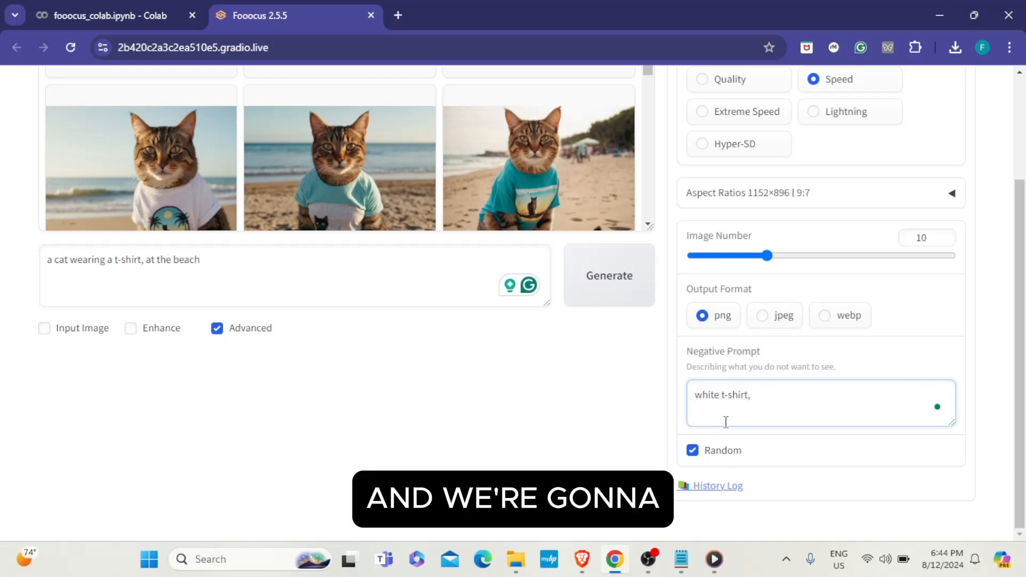
pyautogui.write('blue t')
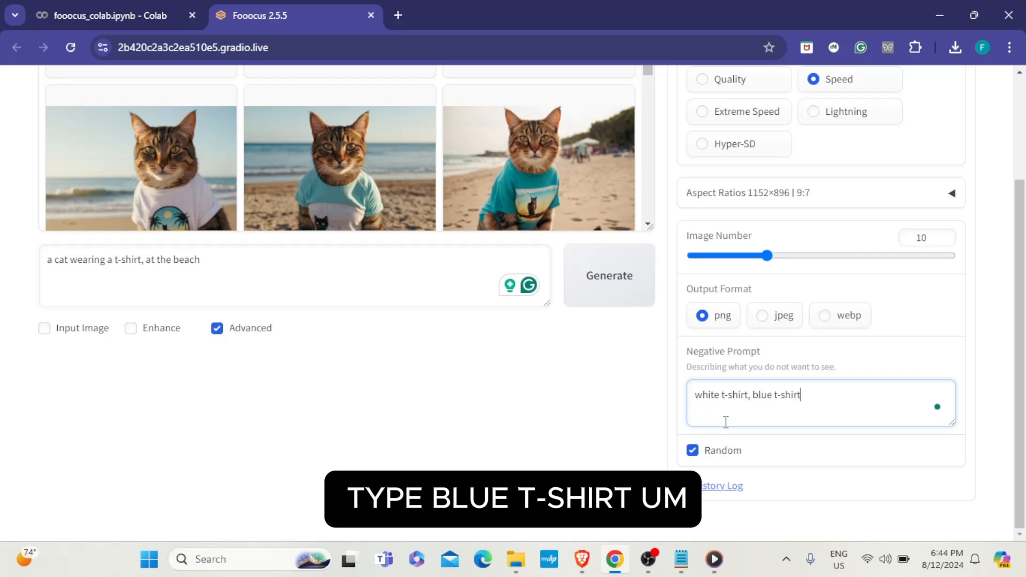
pyautogui.write('-shirt,')
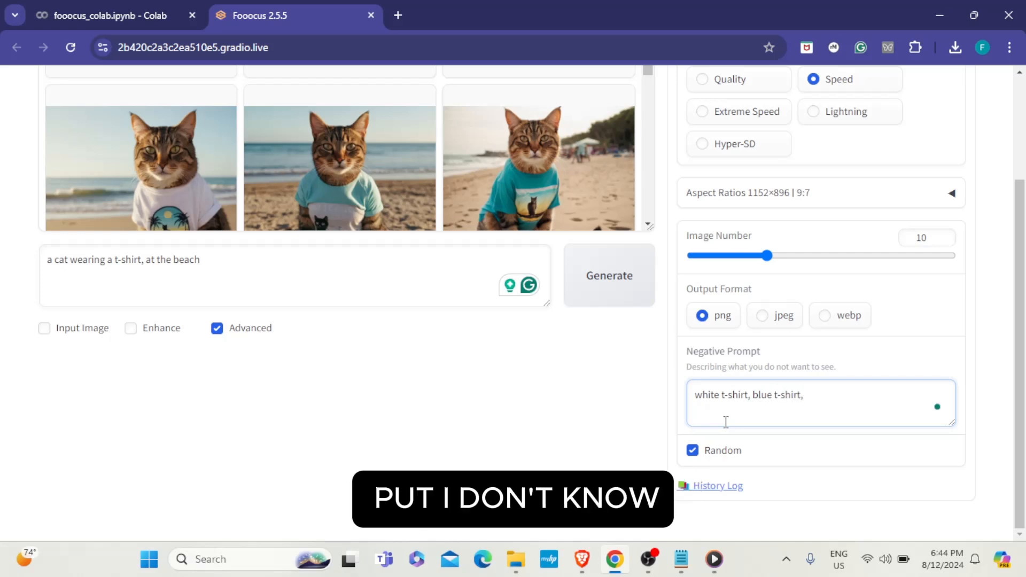
pyautogui.scroll(5, 390, 144)
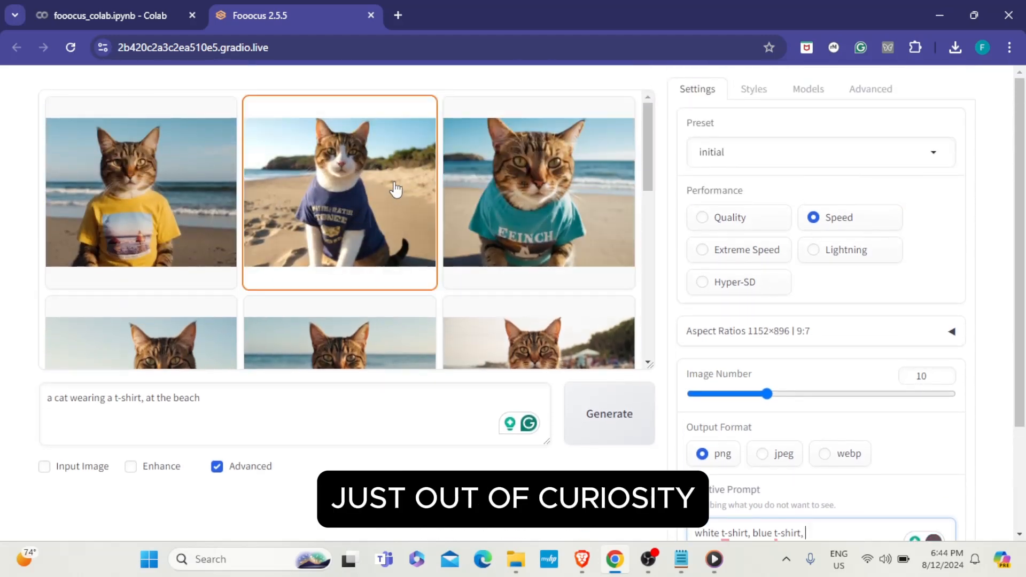
pyautogui.scroll(-6, 398, 188)
pyautogui.scroll(4, 572, 220)
pyautogui.scroll(-4, 533, 248)
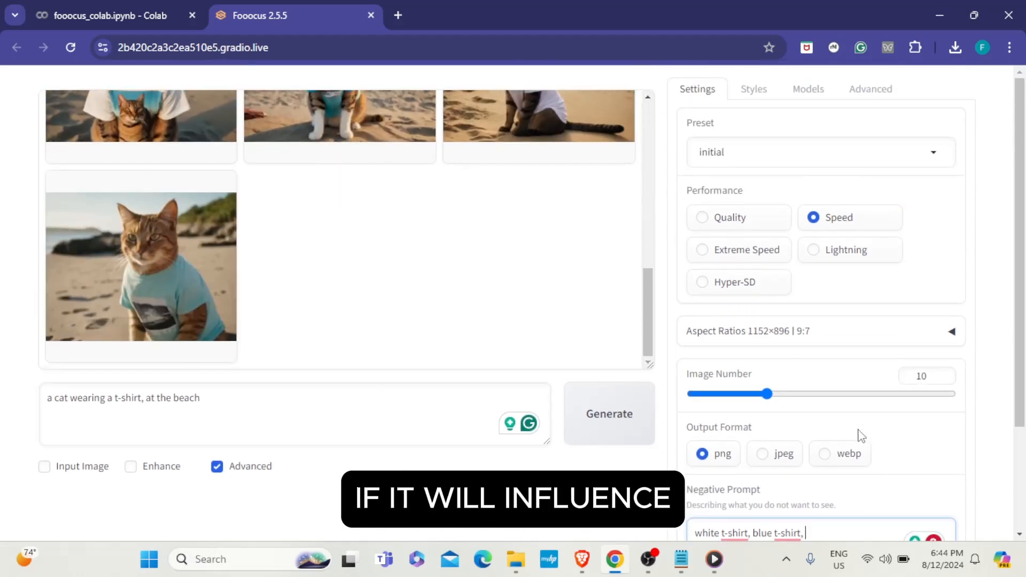
pyautogui.write('tr')
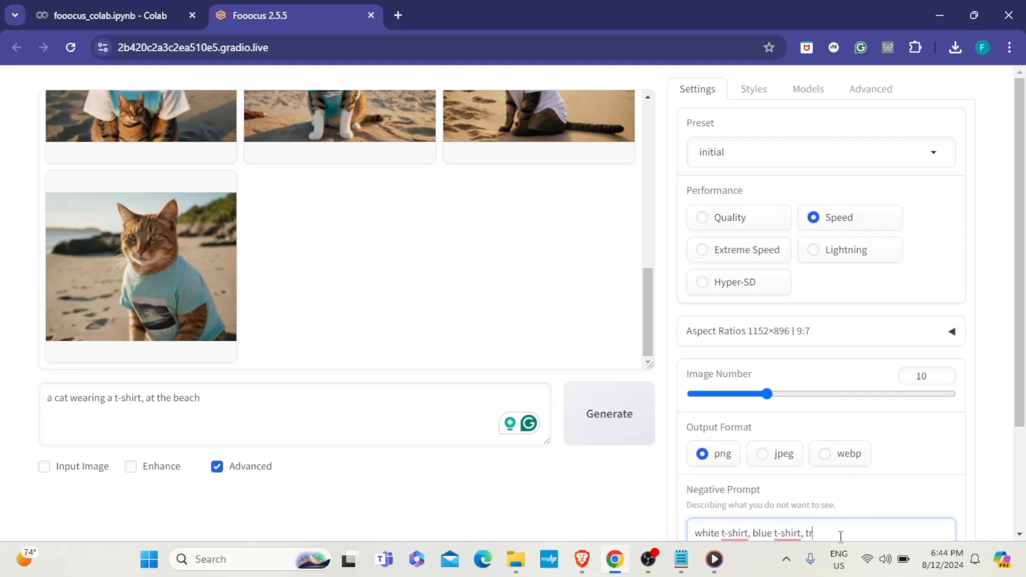
pyautogui.press('BackSpace')
pyautogui.press('BackSpace')
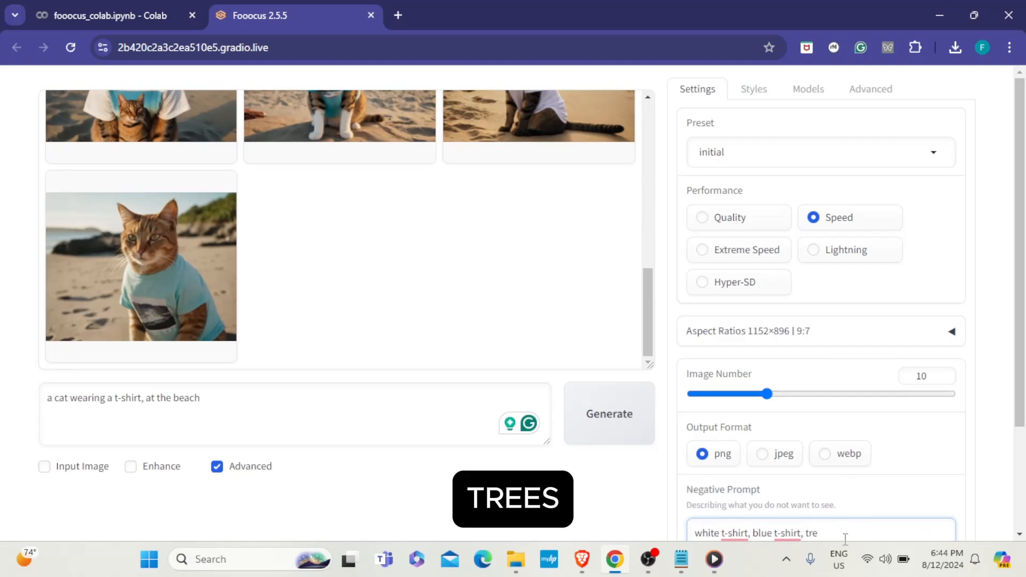
pyautogui.write('s')
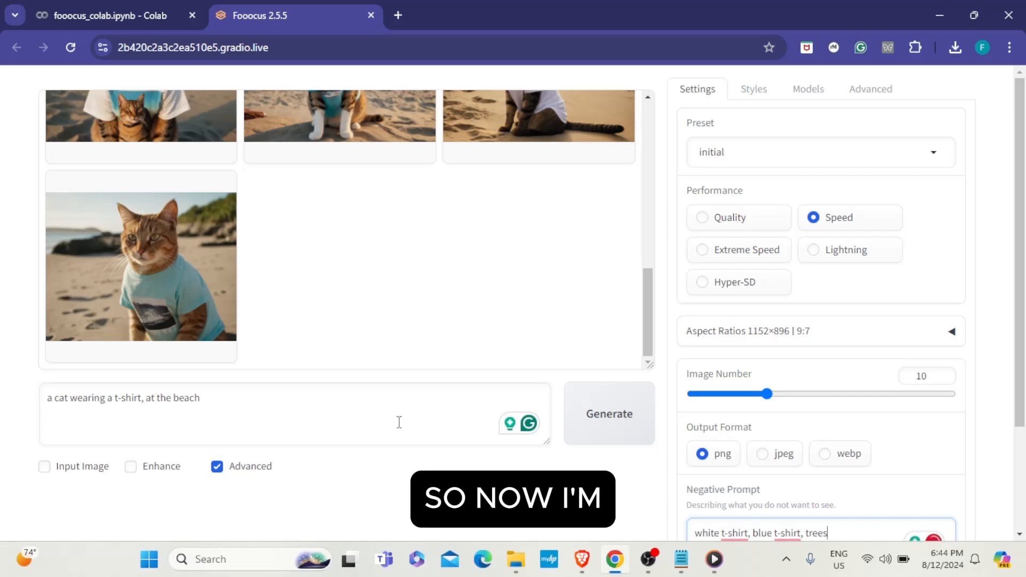
pyautogui.scroll(-2, 660, 417)
pyautogui.scroll(2, 660, 417)
pyautogui.scroll(1, 272, 215)
pyautogui.scroll(5, 268, 214)
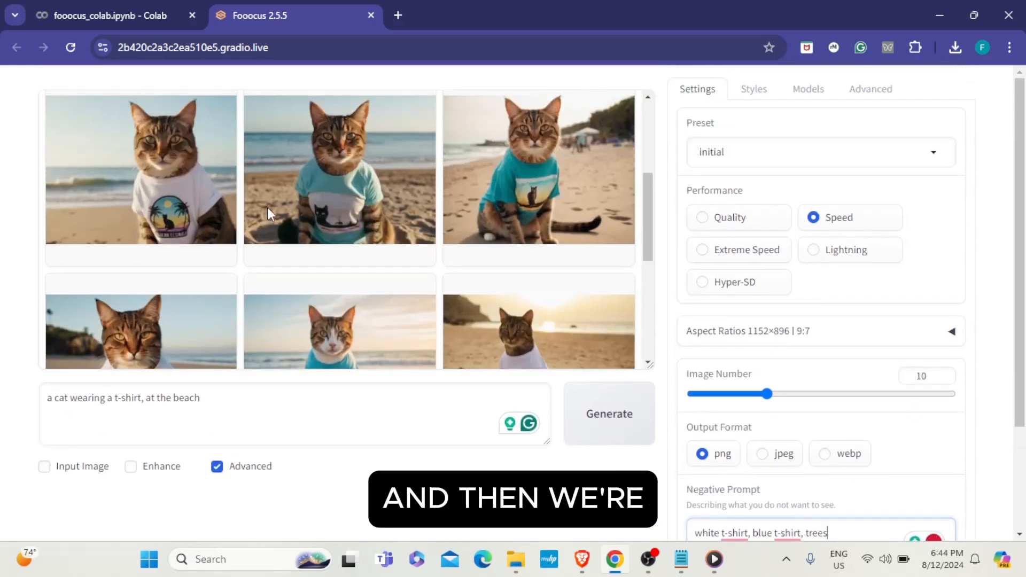
pyautogui.scroll(-6, 268, 214)
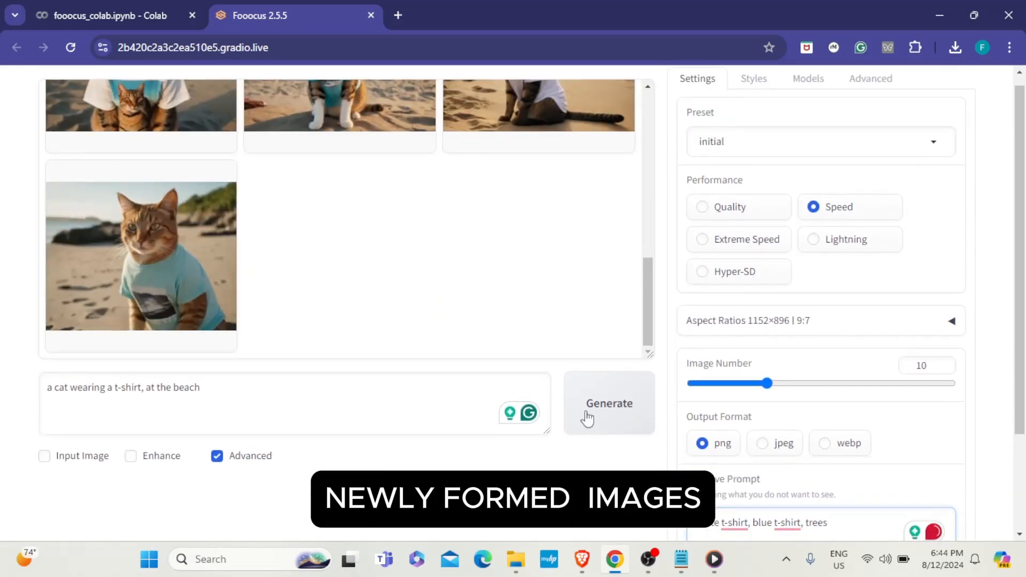
# - Generate a new batch with this negative prompt and browse the resulting gallery
pyautogui.click(619, 424)
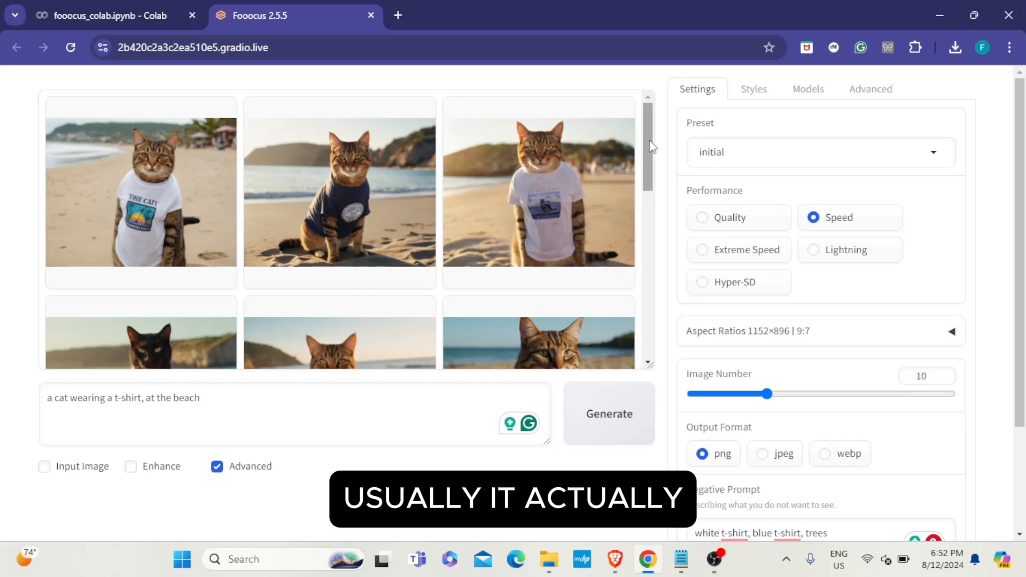
pyautogui.moveTo(649, 147)
pyautogui.mouseDown()
pyautogui.moveTo(645, 252)
pyautogui.moveTo(625, 323)
pyautogui.moveTo(662, 138)
pyautogui.mouseUp()
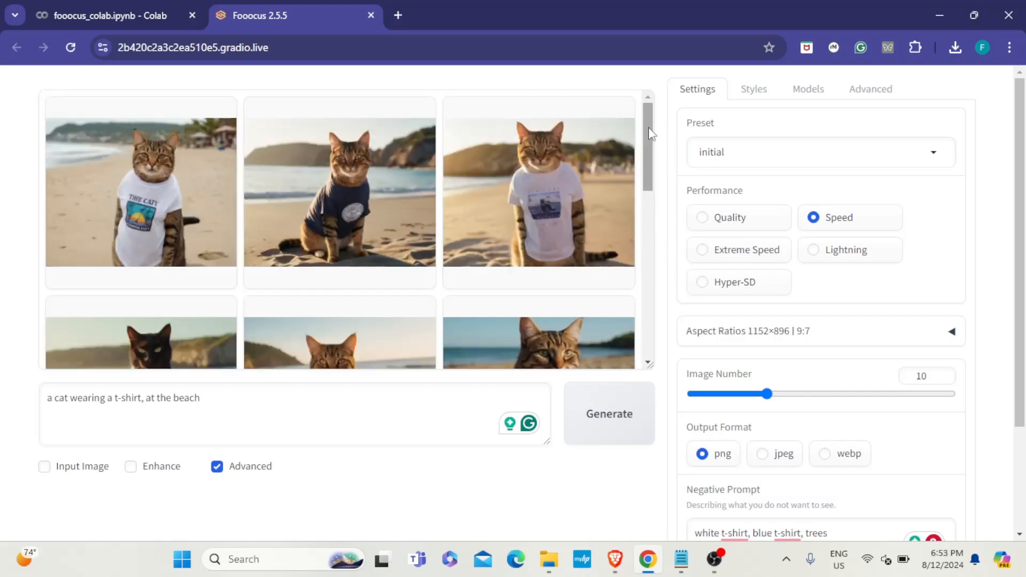
pyautogui.moveTo(649, 130); pyautogui.dragTo(674, 91)
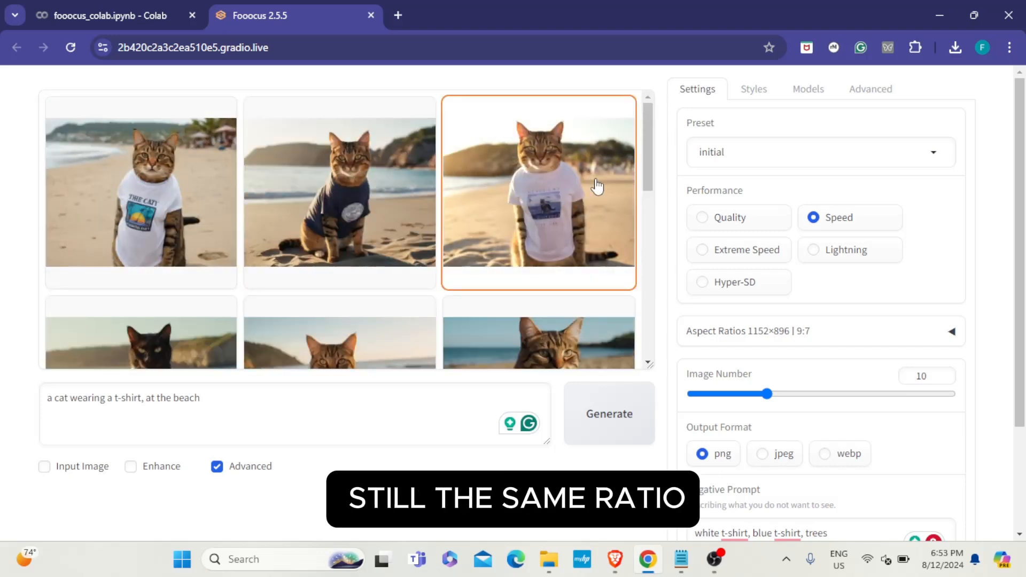
pyautogui.scroll(-1, 328, 137)
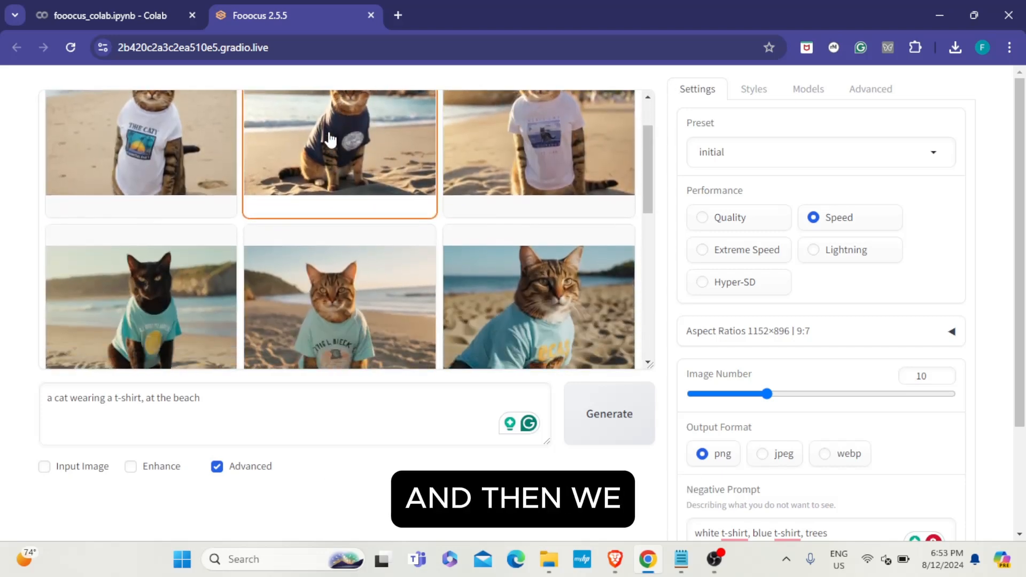
pyautogui.scroll(-3, 511, 314)
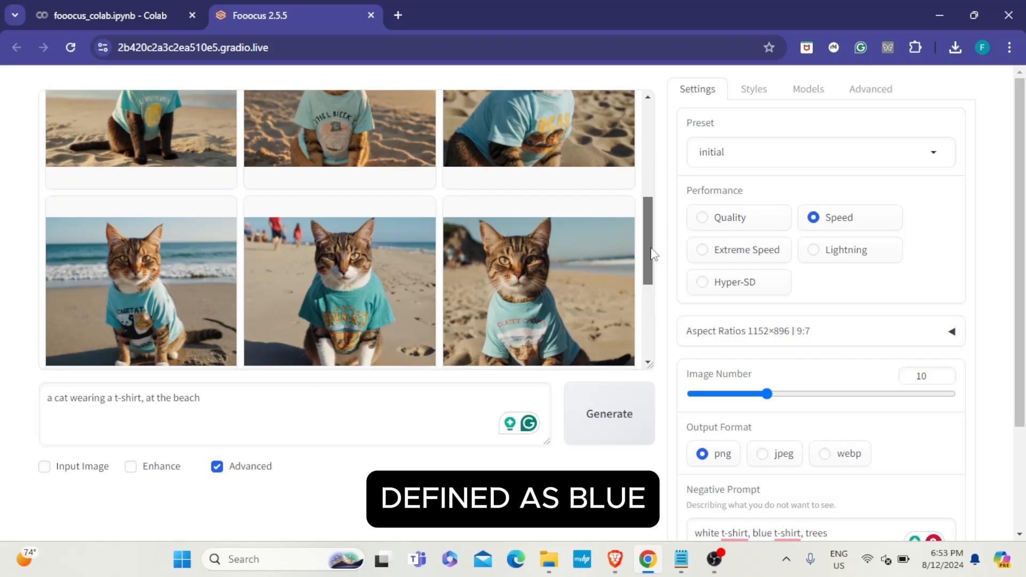
pyautogui.scroll(-3, 642, 280)
pyautogui.scroll(3, 604, 282)
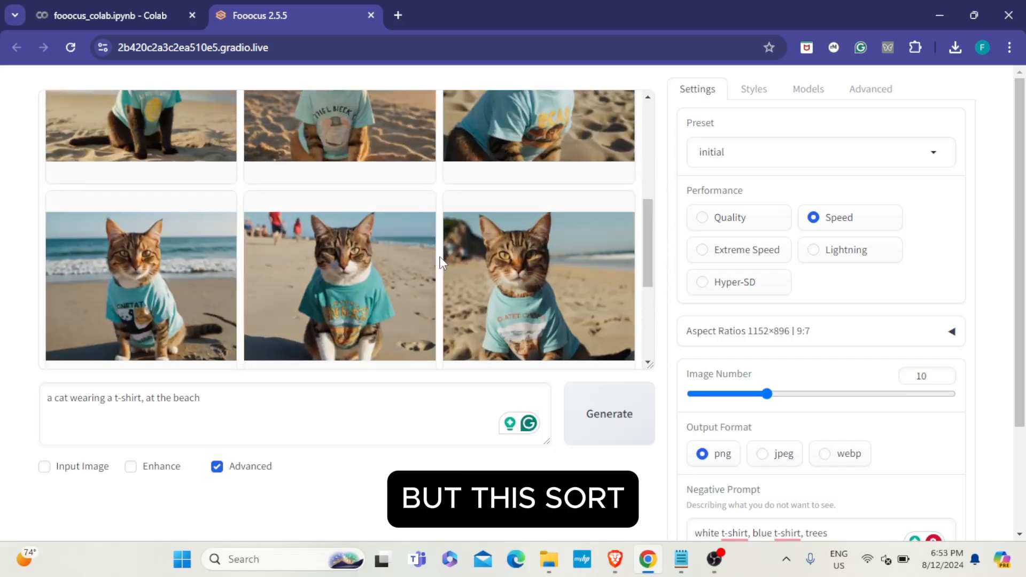
pyautogui.scroll(5, 441, 262)
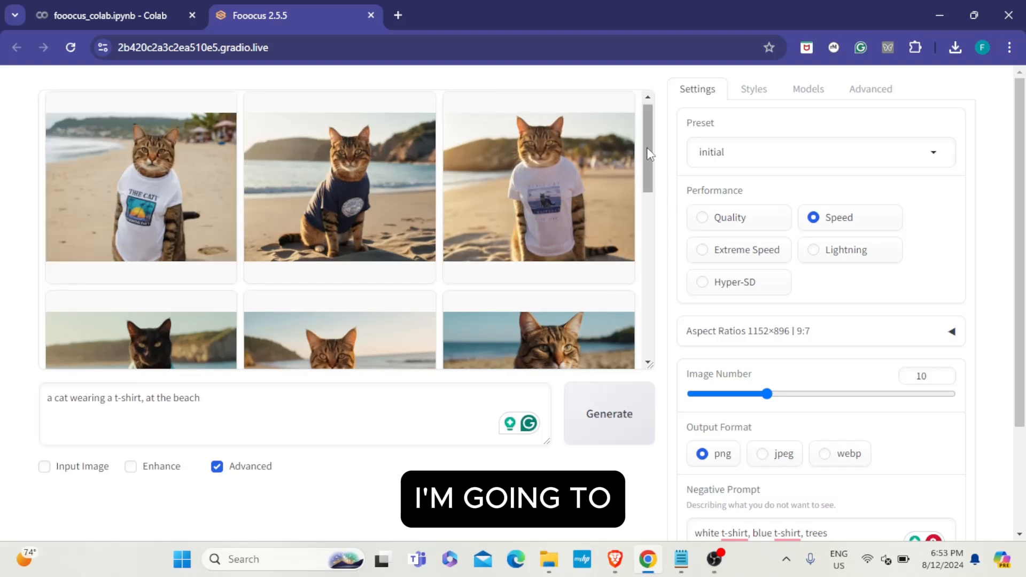
pyautogui.scroll(-3, 648, 155)
pyautogui.scroll(-2, 727, 438)
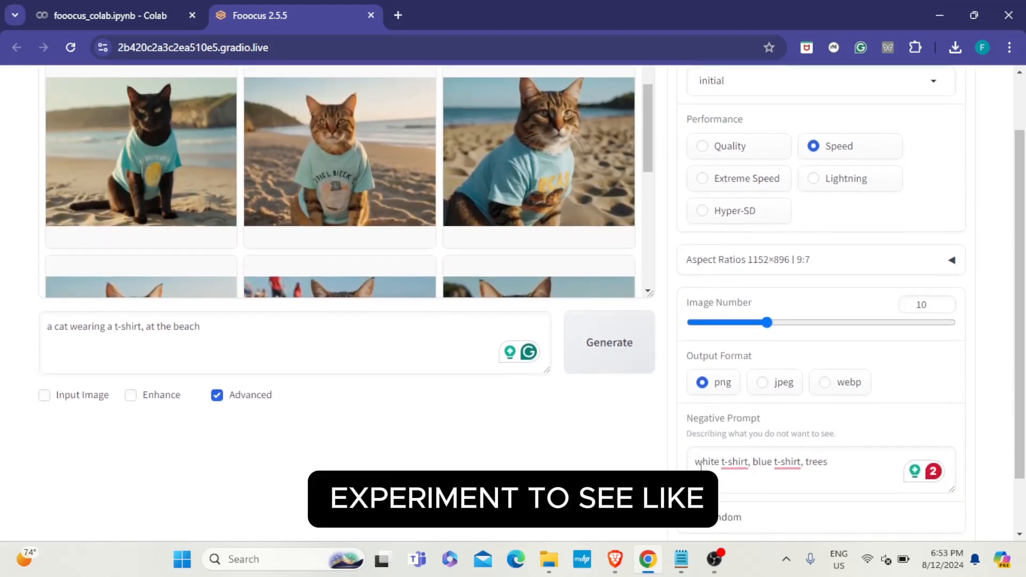
# - Reword the negative prompt to 'no white t-shirt, no blue t-shirt' and append 'rocky mountain hills'
pyautogui.click(701, 465)
pyautogui.write('o ')
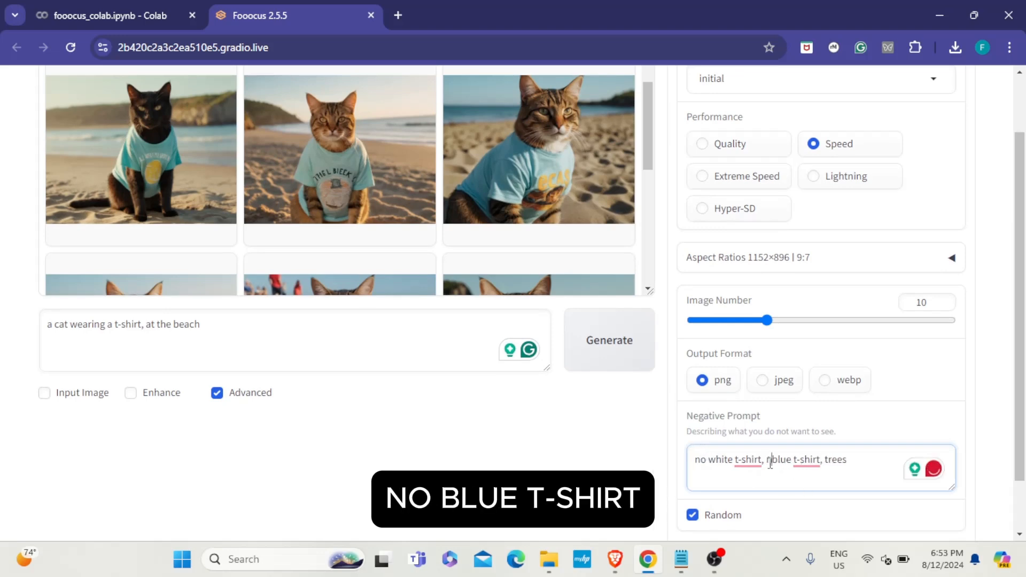
pyautogui.write('o')
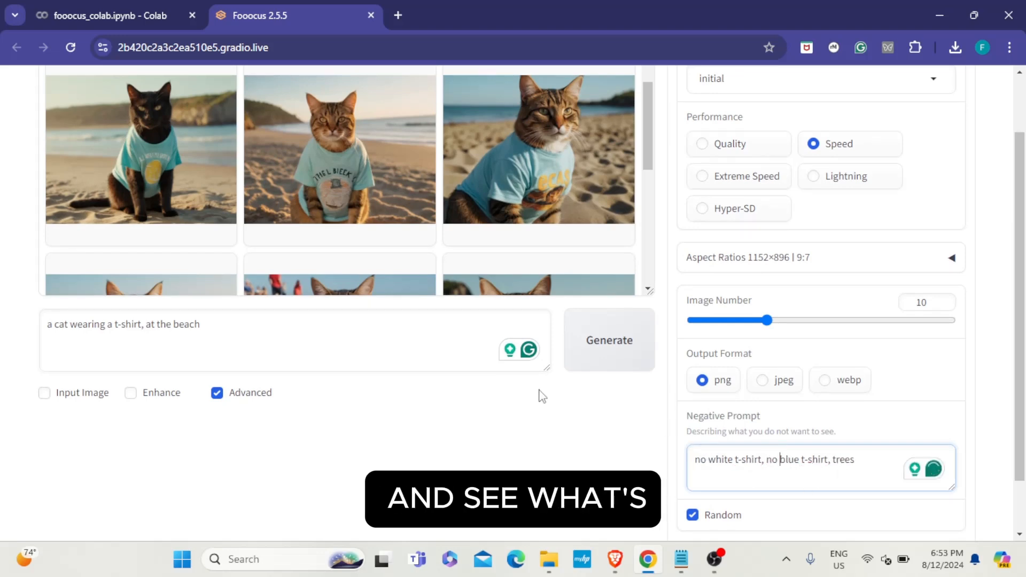
pyautogui.moveTo(649, 142); pyautogui.dragTo(658, 241)
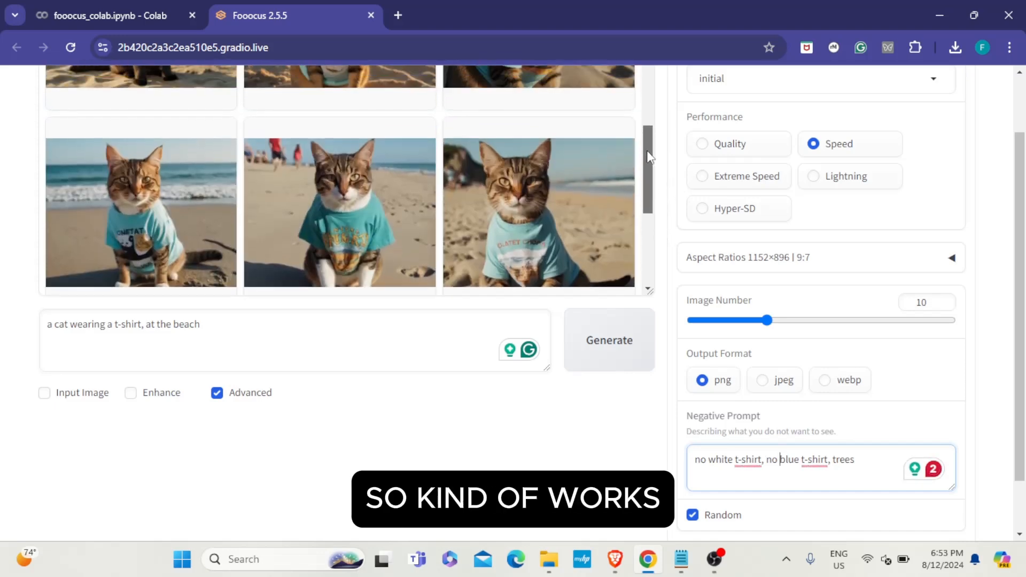
pyautogui.scroll(5, 574, 154)
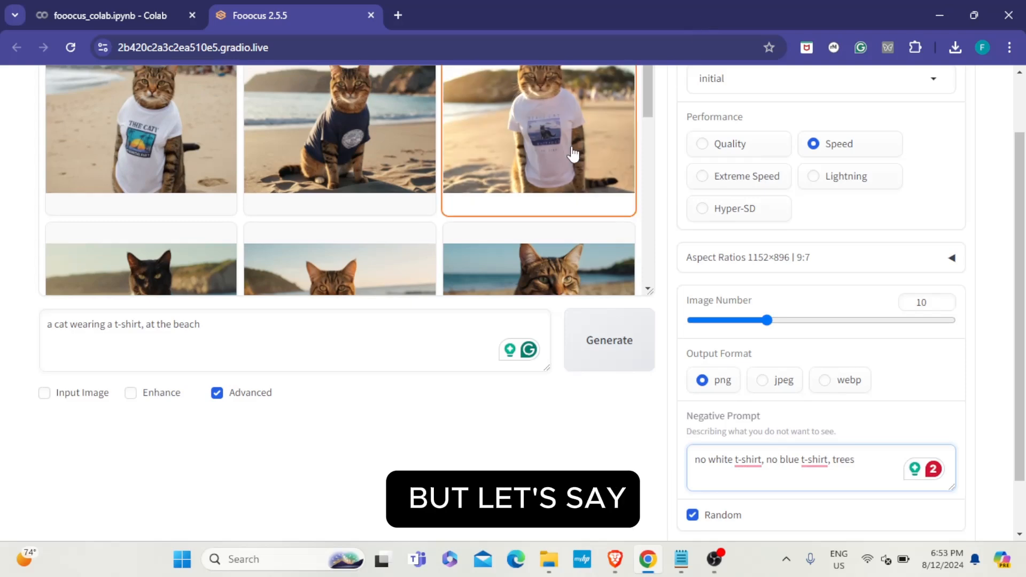
pyautogui.scroll(1, 574, 154)
pyautogui.moveTo(649, 107); pyautogui.dragTo(654, 299)
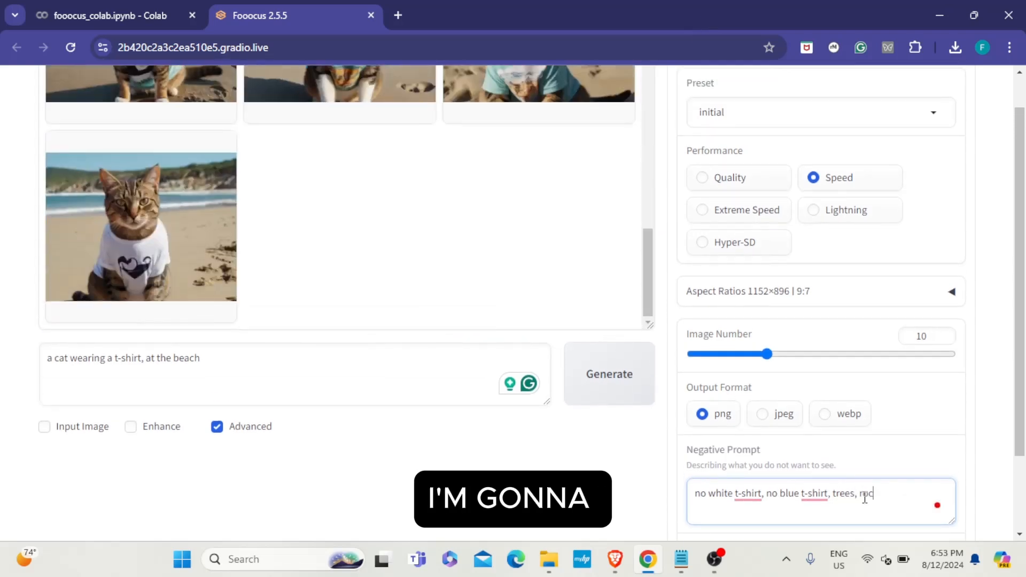
pyautogui.write('ky mountain hills')
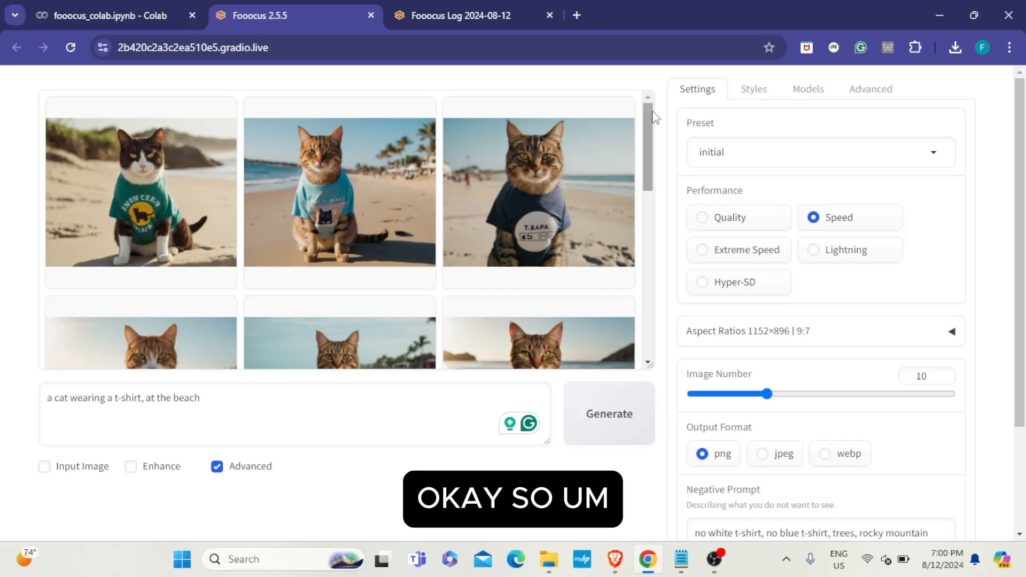
pyautogui.scroll(-3, 644, 152)
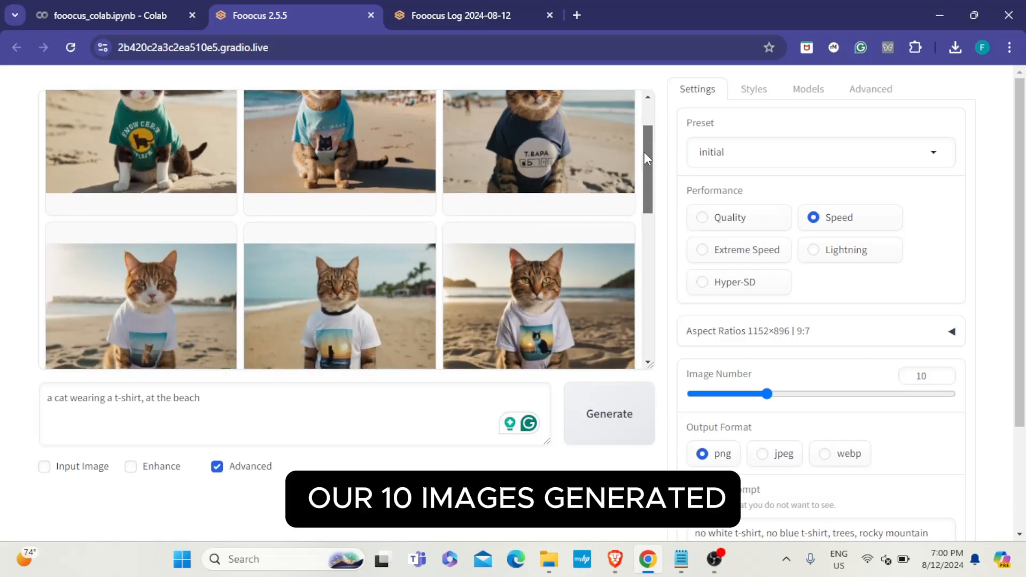
pyautogui.scroll(-1, 637, 193)
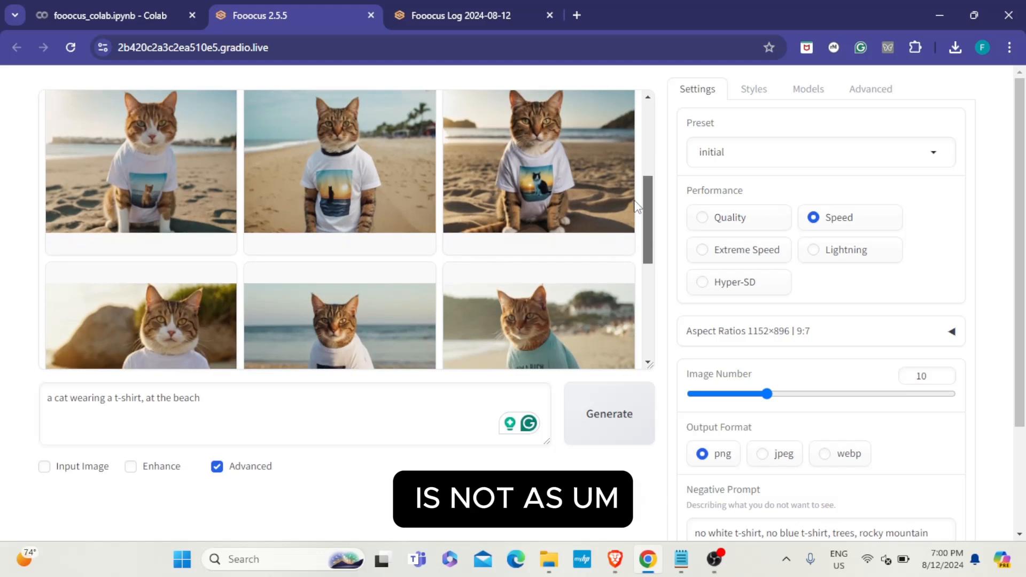
pyautogui.scroll(-5, 627, 235)
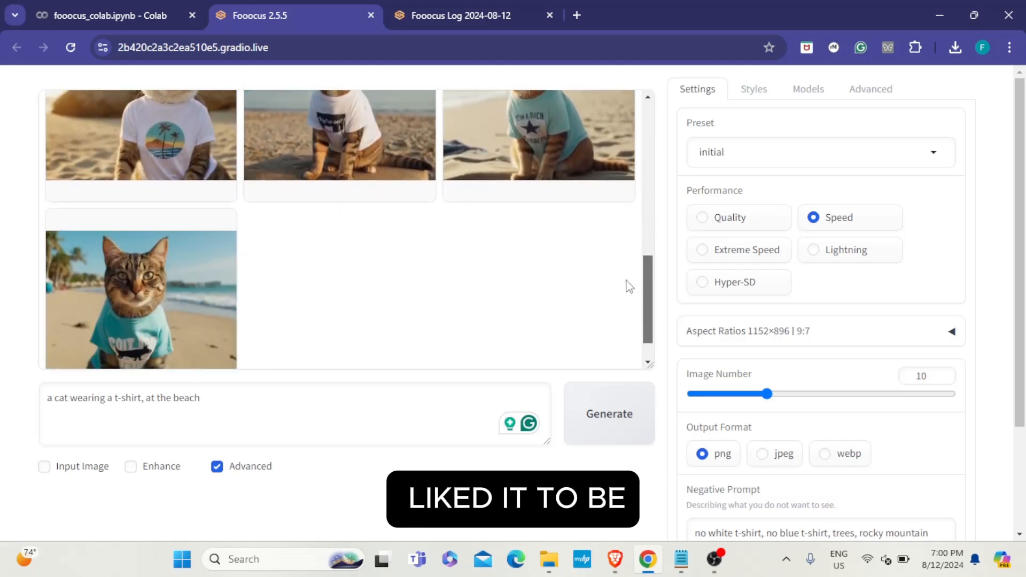
pyautogui.scroll(6, 620, 203)
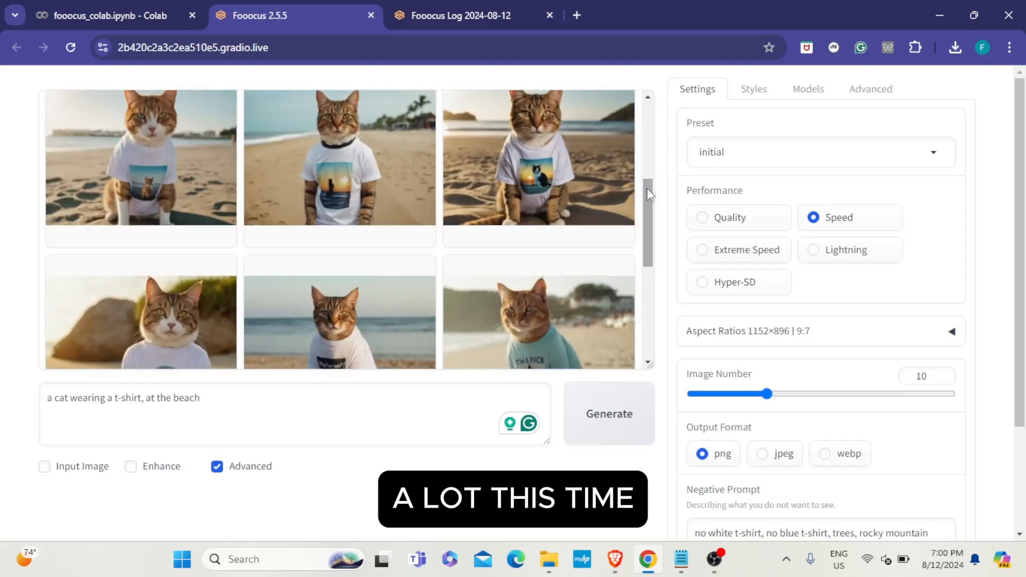
pyautogui.scroll(-1, 648, 195)
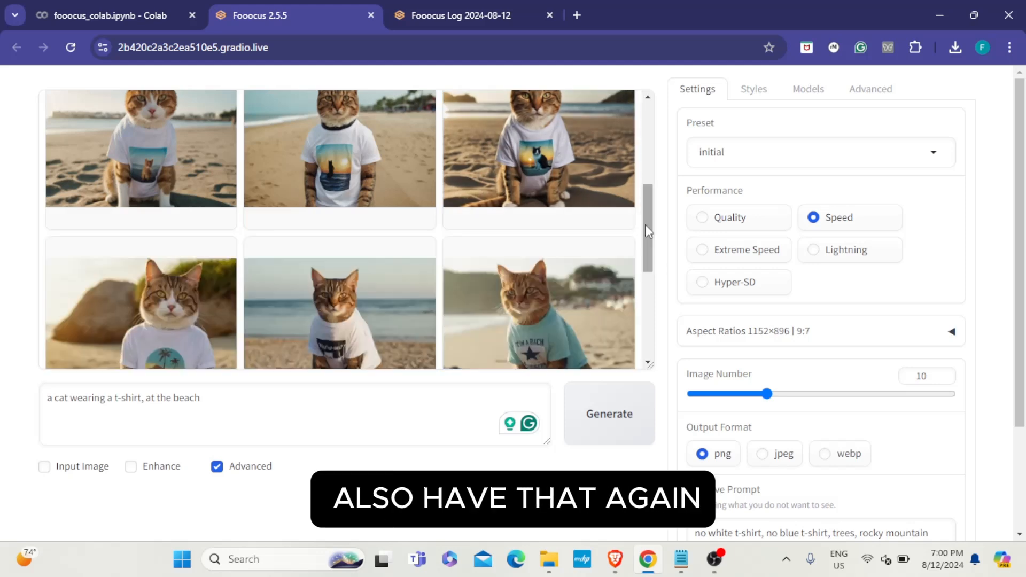
pyautogui.scroll(-2, 648, 231)
pyautogui.scroll(-3, 645, 261)
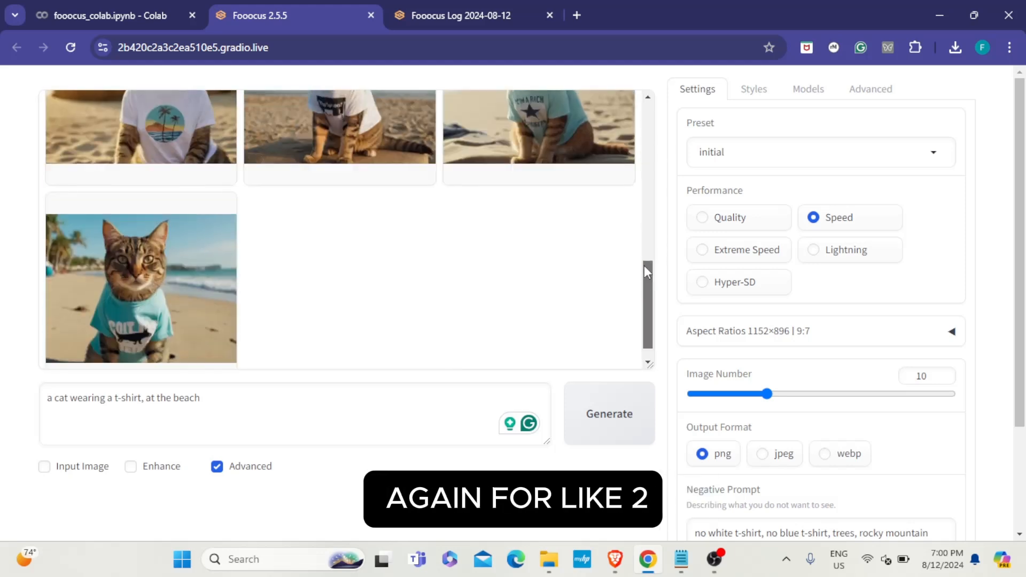
pyautogui.moveTo(645, 272); pyautogui.dragTo(680, 97)
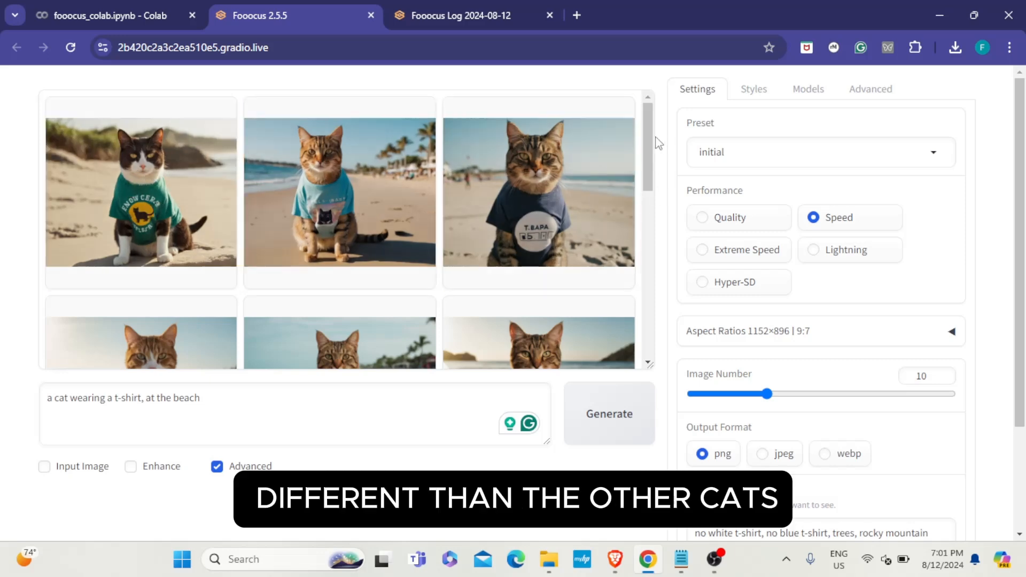
pyautogui.moveTo(648, 140)
pyautogui.mouseDown()
pyautogui.moveTo(635, 279)
pyautogui.moveTo(60, 471)
pyautogui.mouseUp()
pyautogui.moveTo(47, 400); pyautogui.dragTo(82, 406)
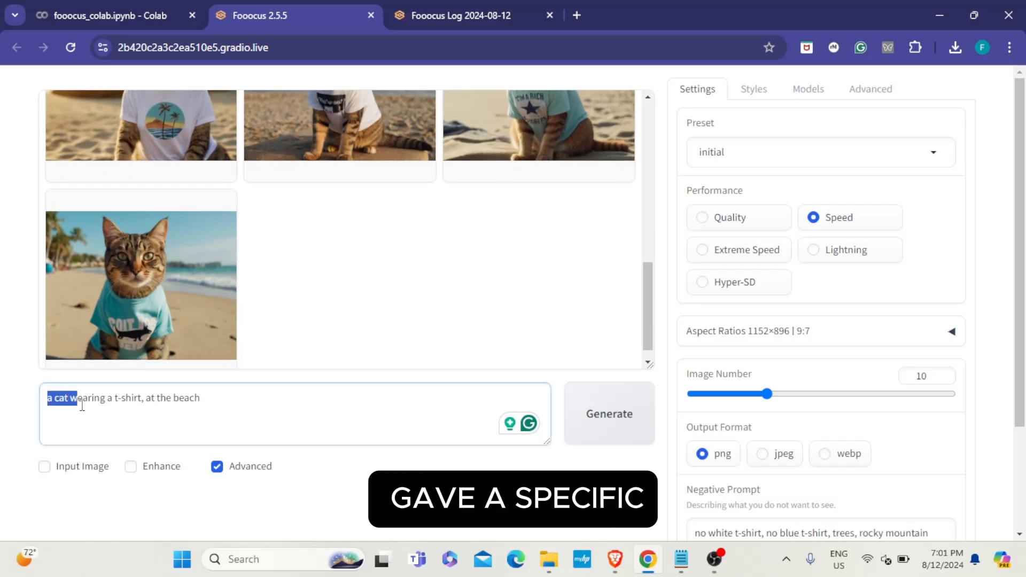
pyautogui.click(116, 402)
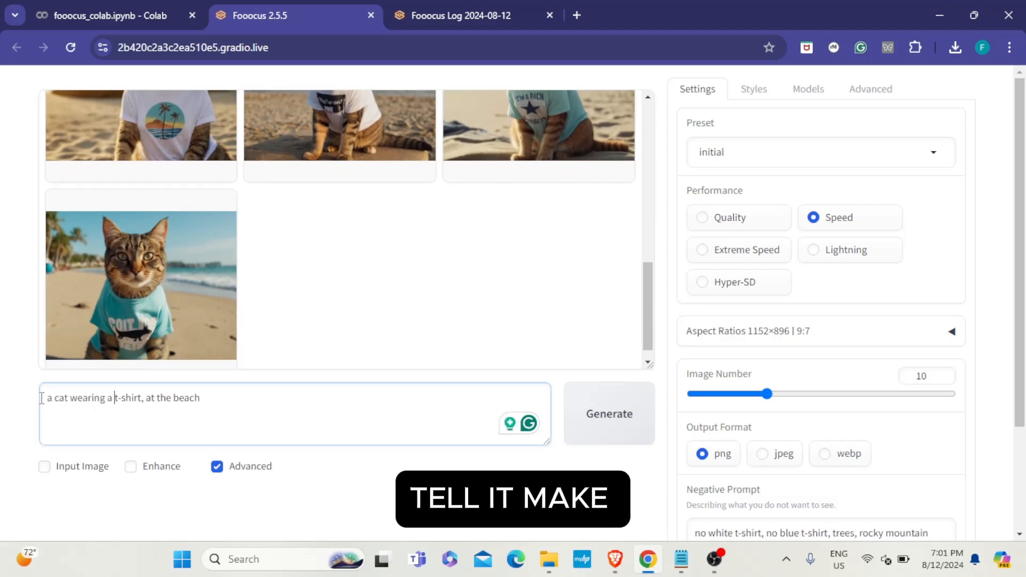
pyautogui.moveTo(78, 401); pyautogui.dragTo(115, 402)
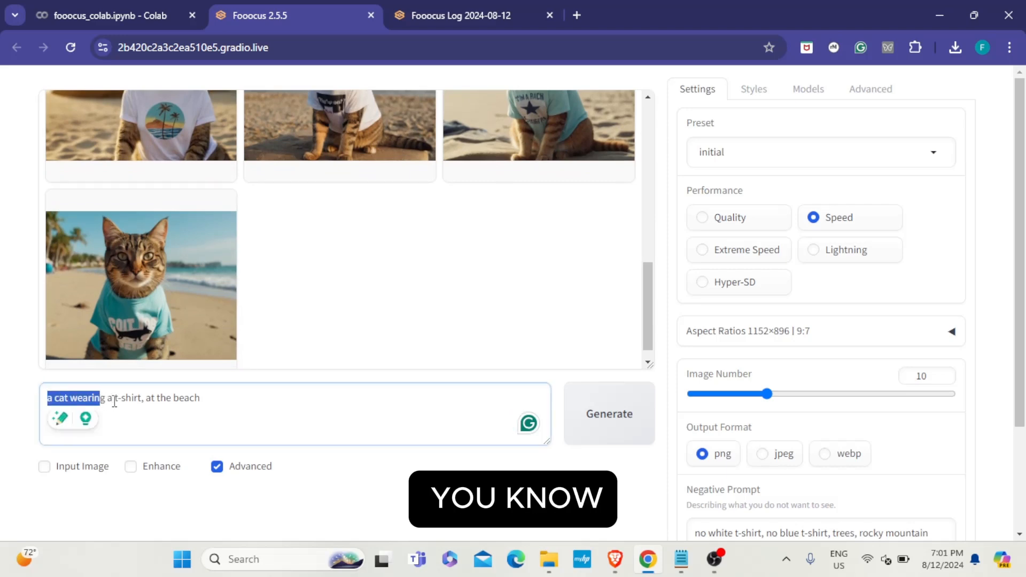
pyautogui.click(114, 402)
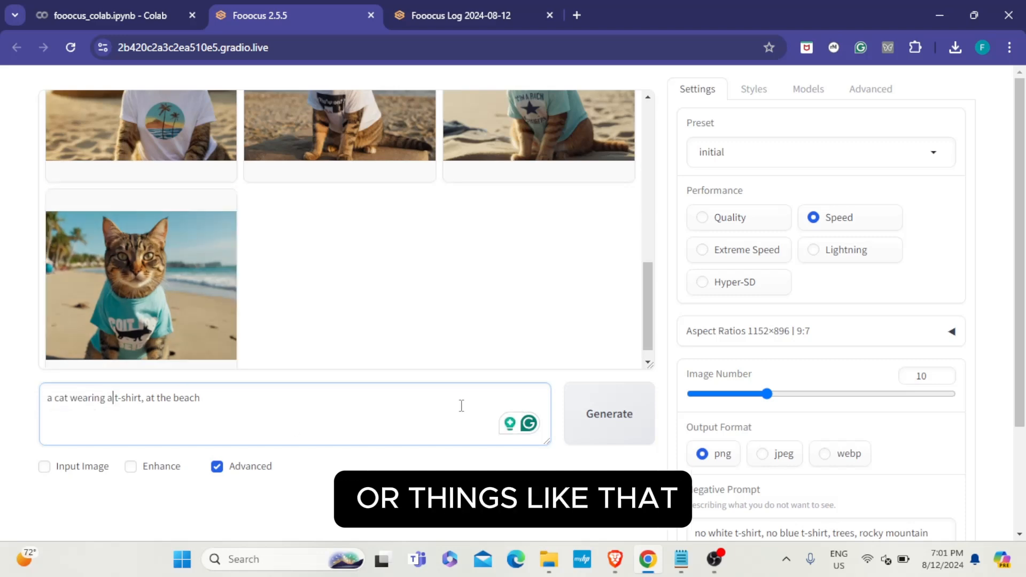
pyautogui.moveTo(932, 376); pyautogui.dragTo(899, 386)
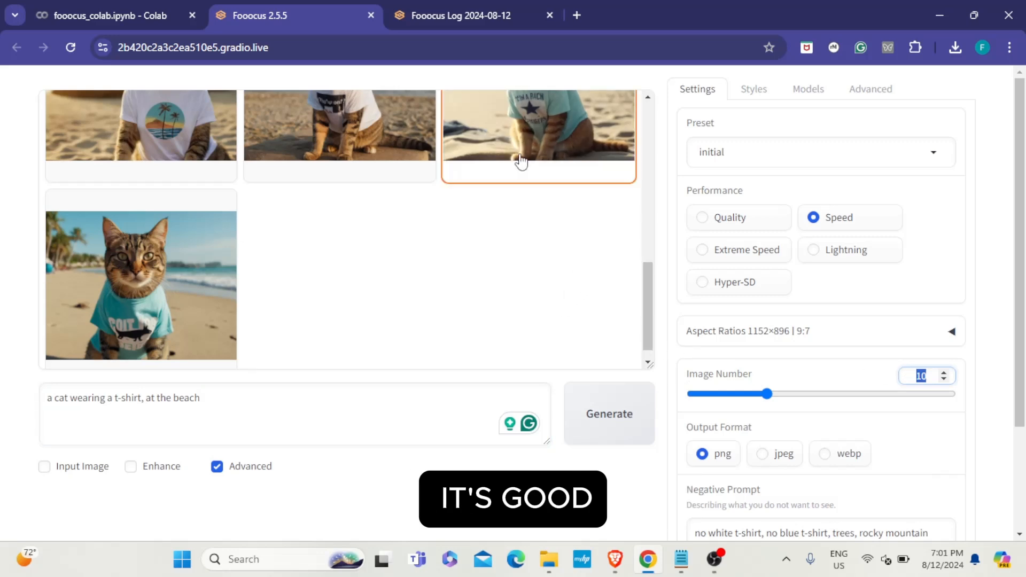
pyautogui.click(47, 468)
pyautogui.scroll(-2, 197, 431)
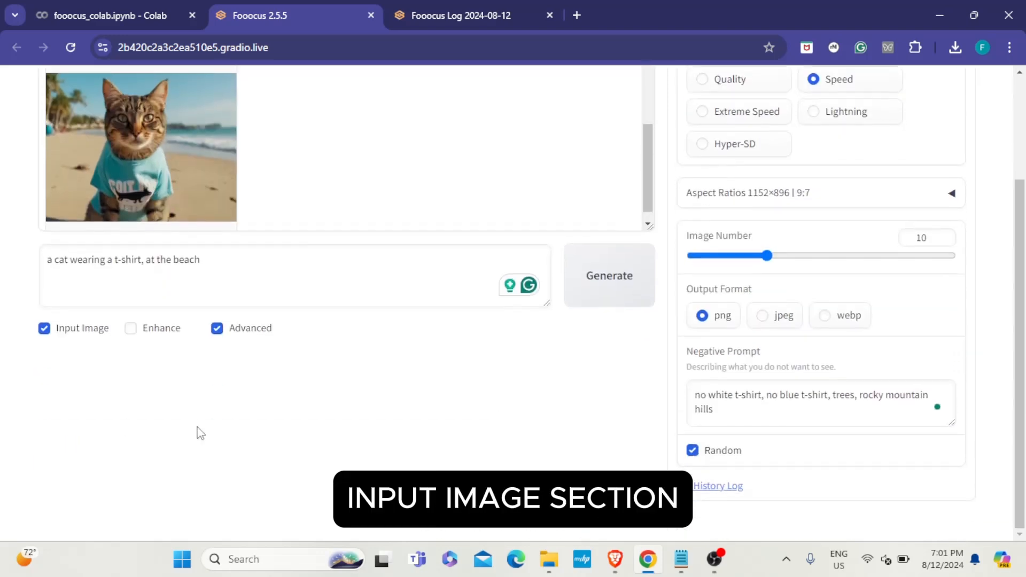
pyautogui.scroll(2, 160, 431)
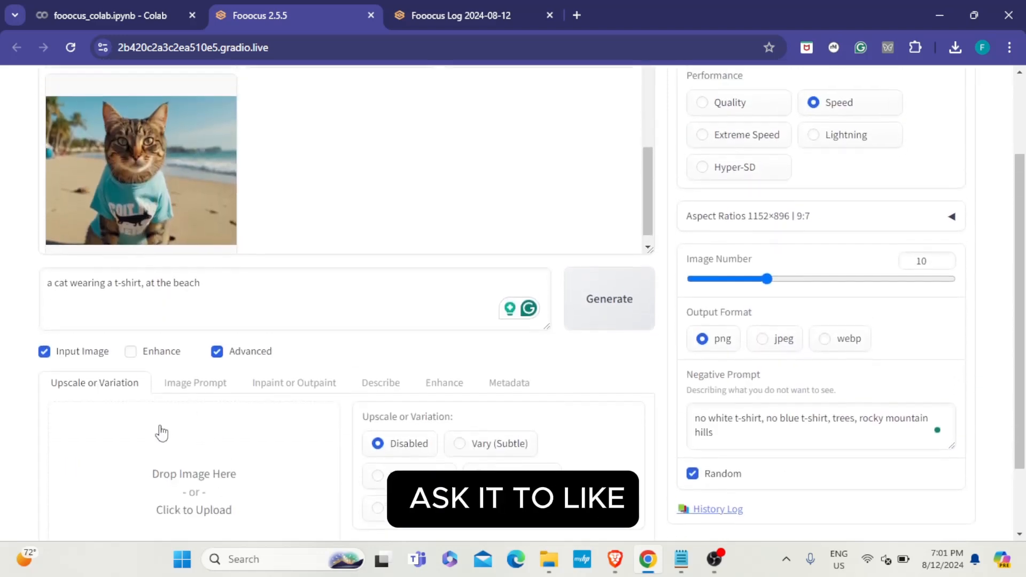
pyautogui.click(47, 461)
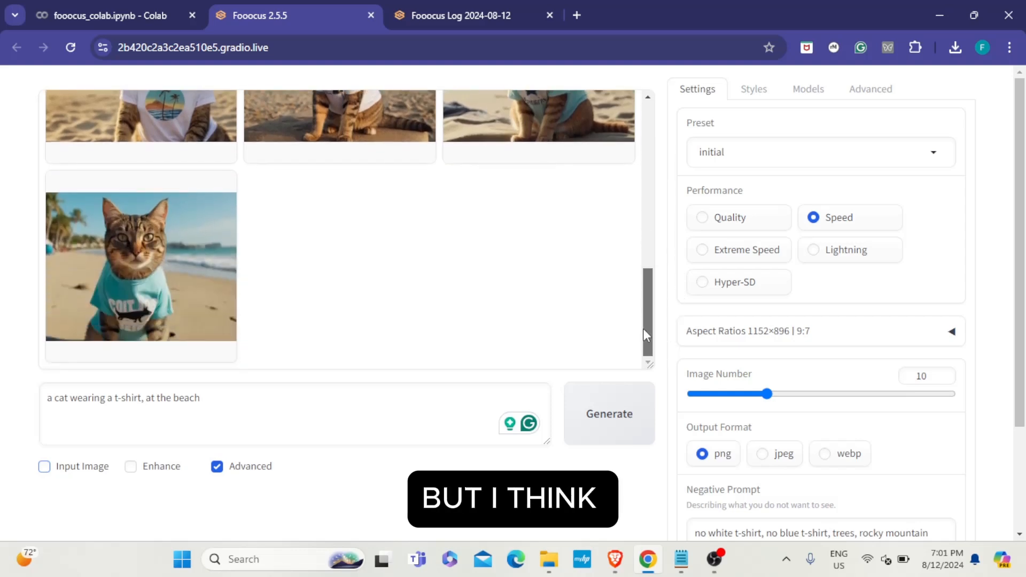
pyautogui.scroll(-2, 1025, 420)
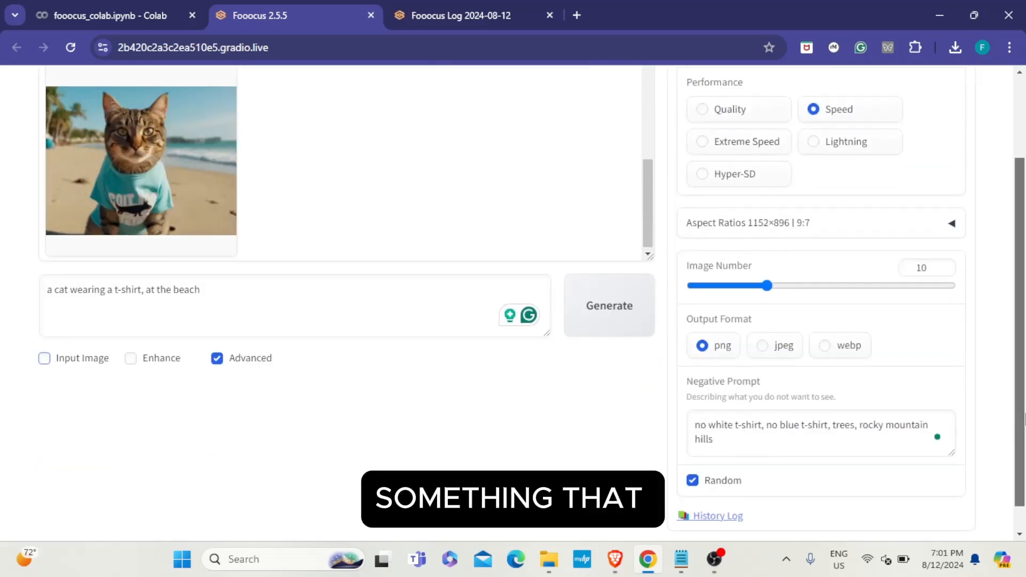
pyautogui.scroll(2, 1025, 420)
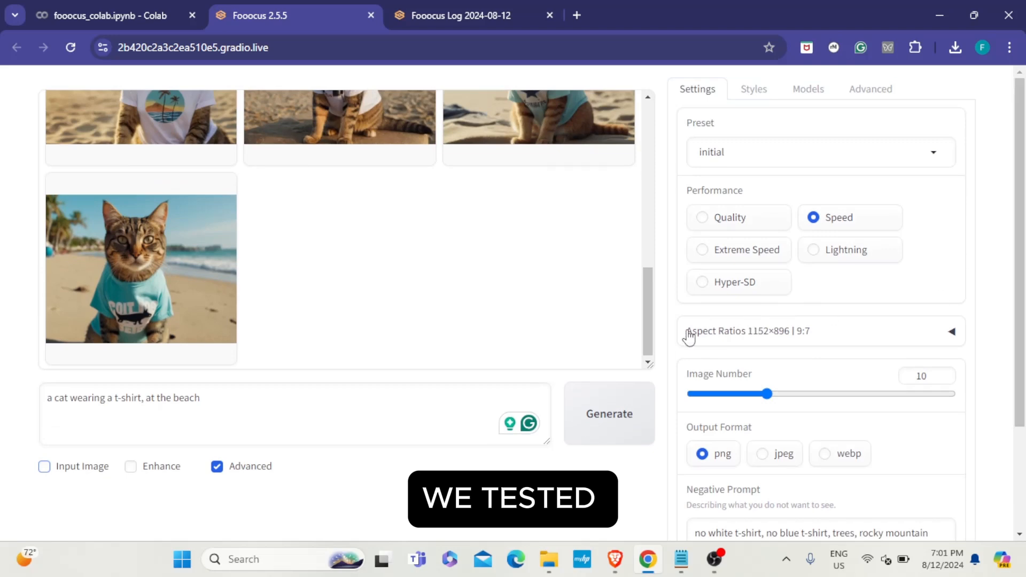
pyautogui.scroll(-2, 1024, 262)
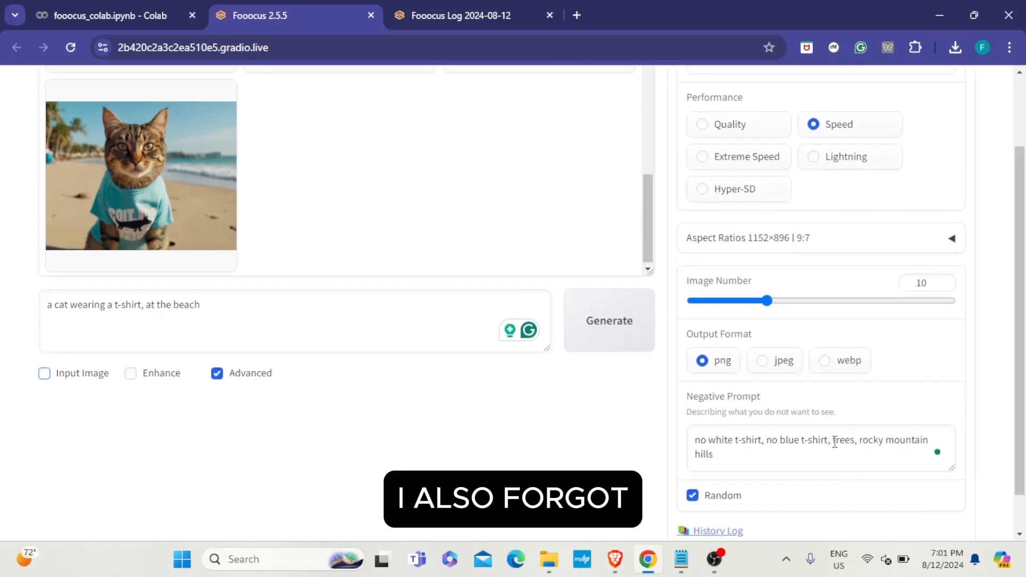
pyautogui.moveTo(833, 443); pyautogui.dragTo(880, 455)
pyautogui.scroll(2, 422, 319)
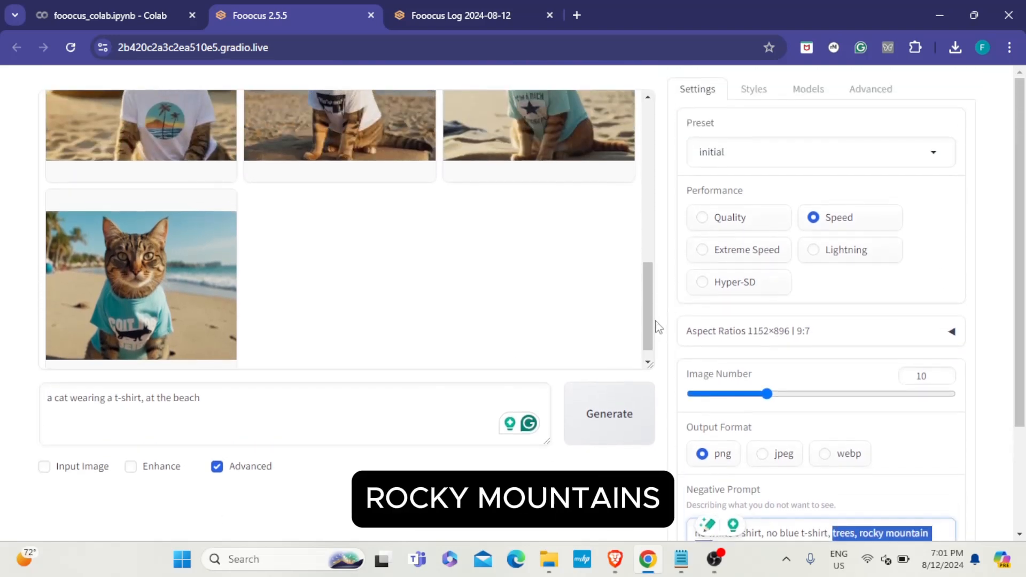
pyautogui.scroll(3, 651, 289)
pyautogui.scroll(6, 642, 241)
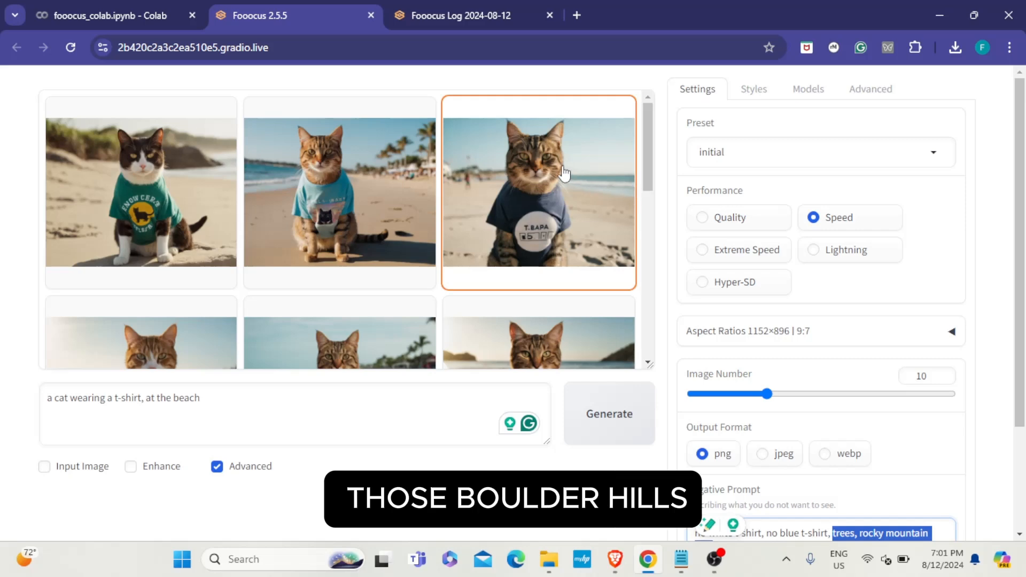
pyautogui.scroll(-1, 118, 148)
pyautogui.scroll(-3, 117, 148)
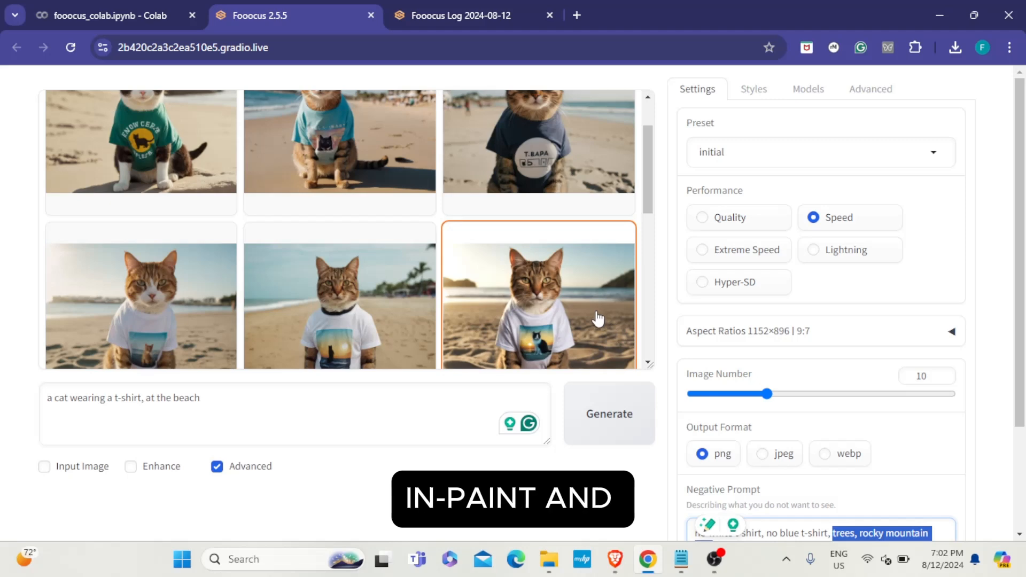
pyautogui.scroll(-2, 614, 178)
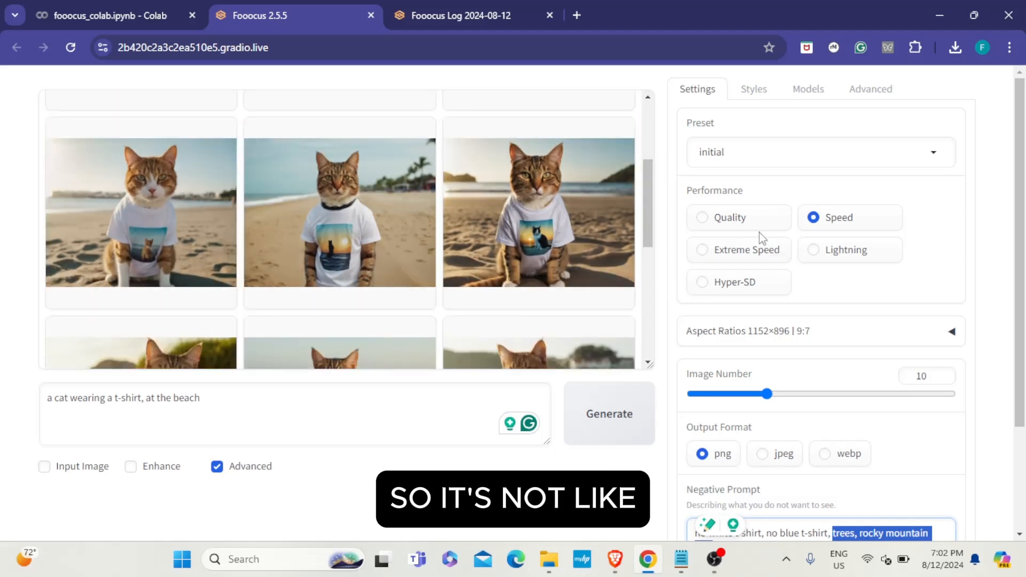
pyautogui.moveTo(660, 209); pyautogui.dragTo(682, 117)
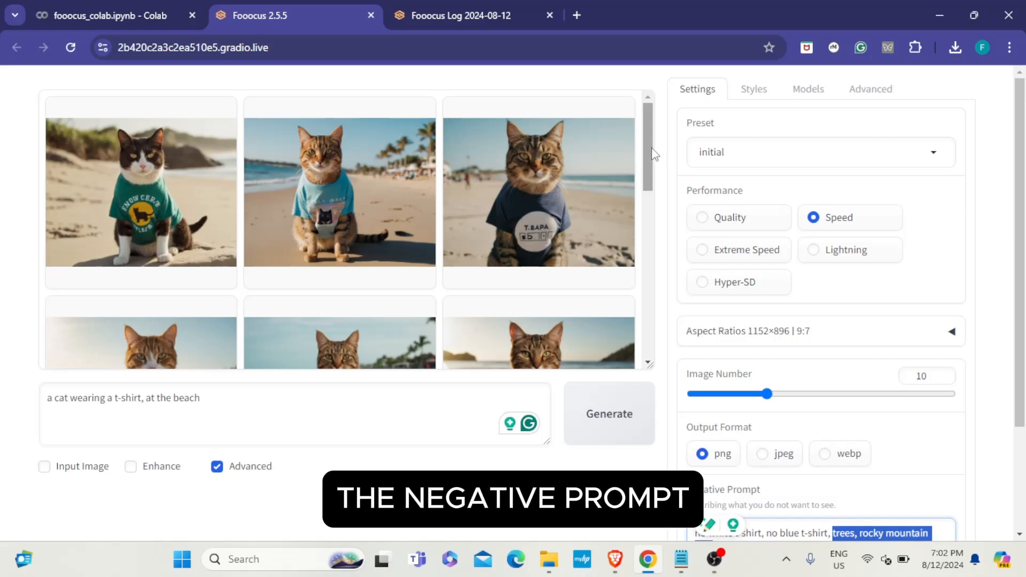
pyautogui.scroll(-6, 644, 197)
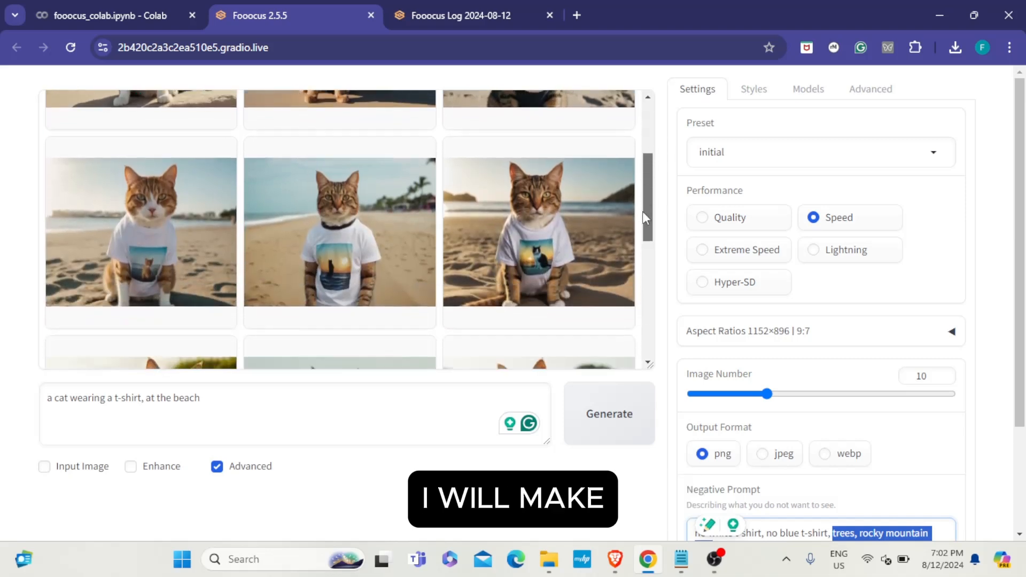
pyautogui.moveTo(645, 348); pyautogui.dragTo(645, 104)
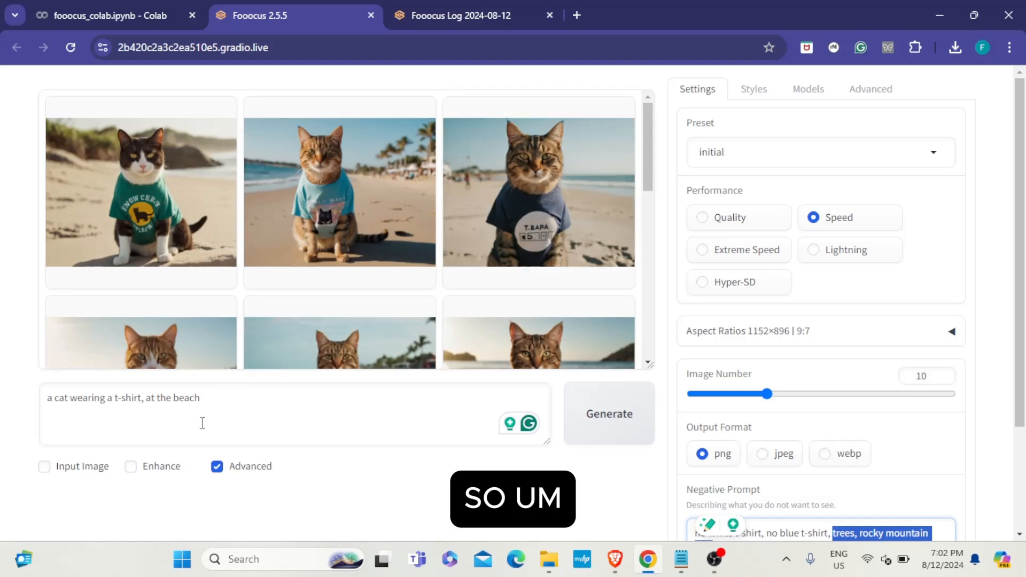